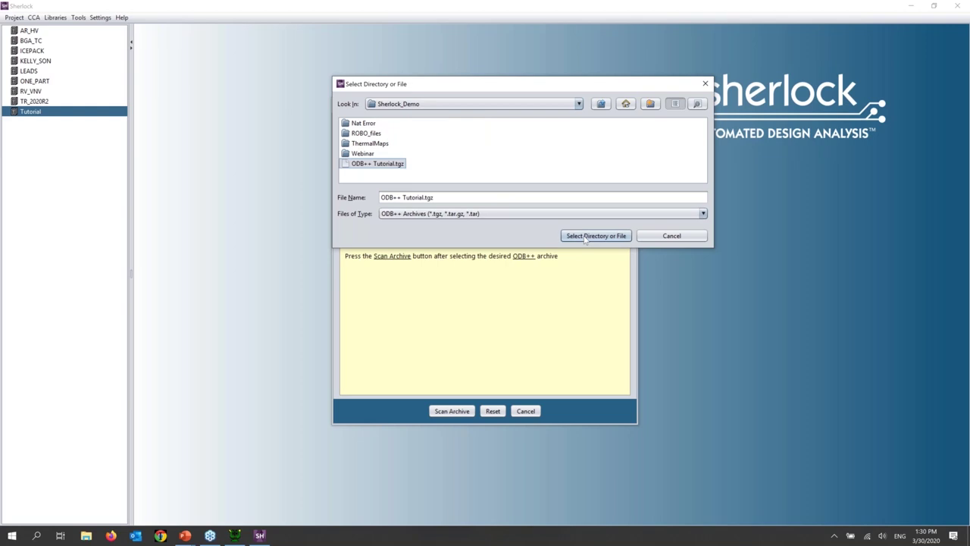
Import ODB++ Tutorial.tgz as project Webinar_2 with circuit card name PCB.
left_click(486, 185)
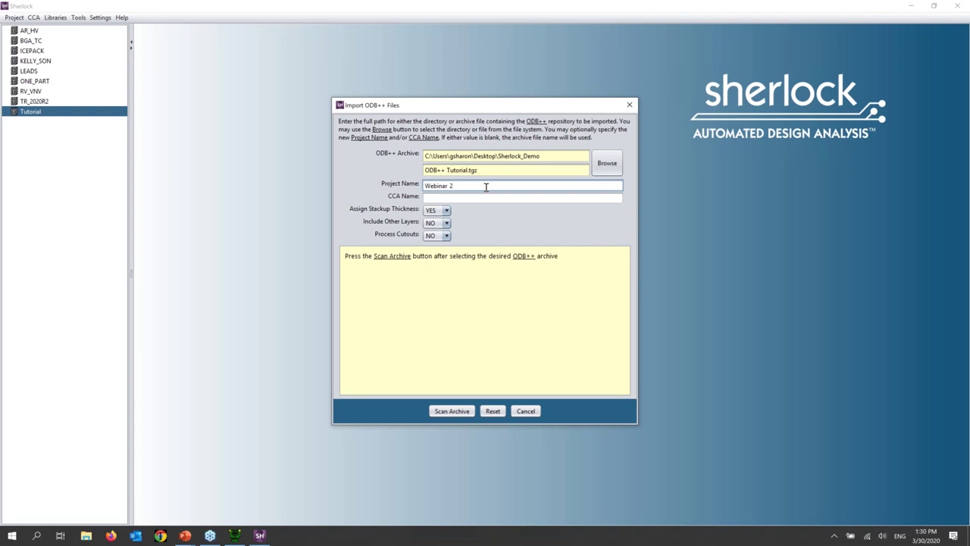
left_click(483, 197)
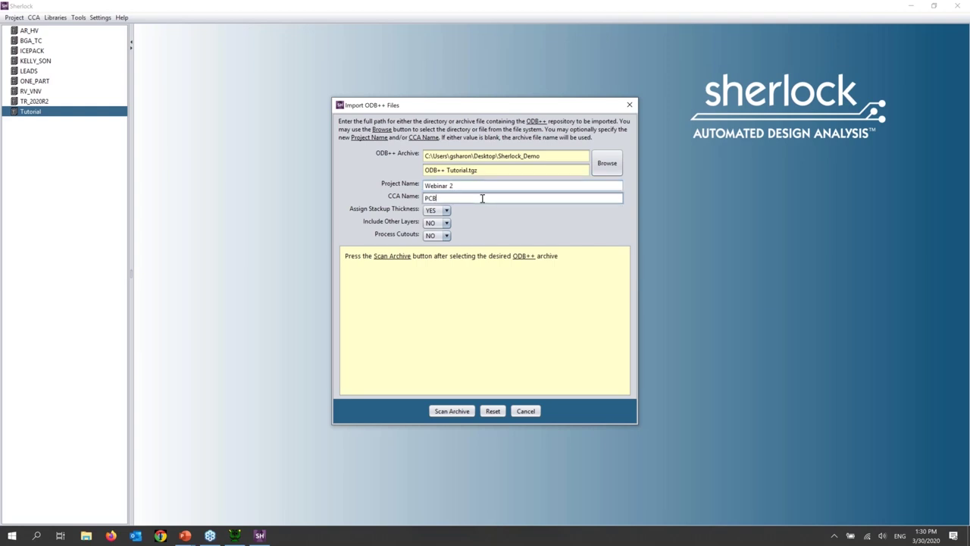
type("PCB")
left_click(452, 410)
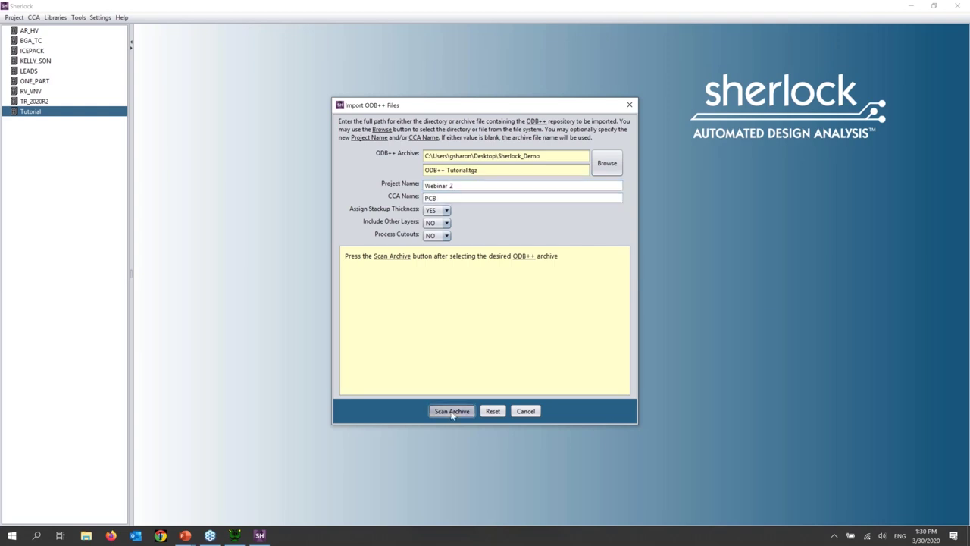
left_click(453, 388)
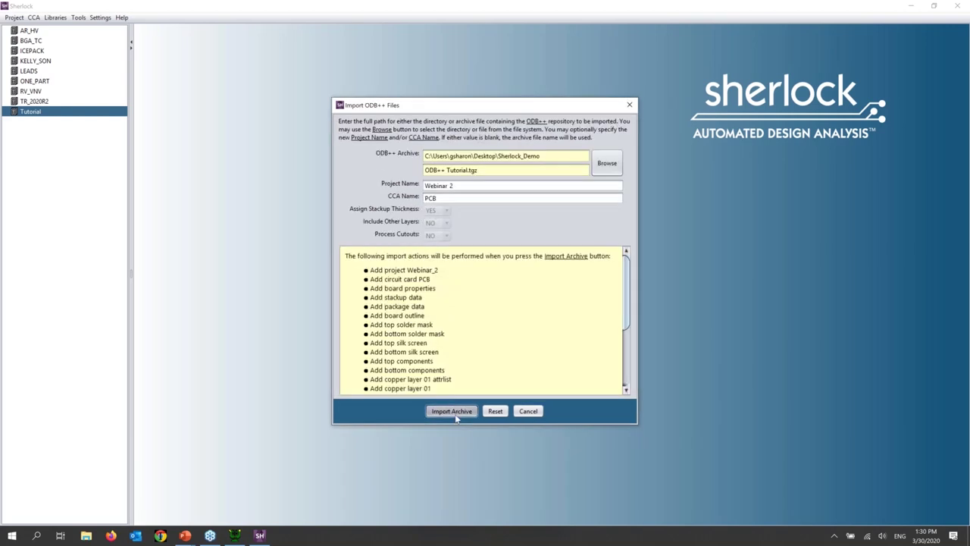
left_click(455, 415)
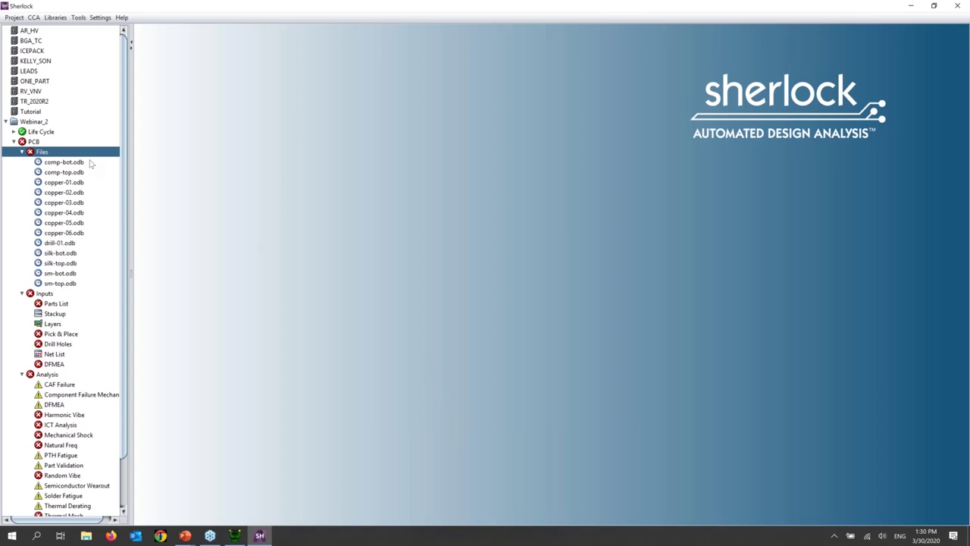
Open copper-01.odb in the board layer viewer, maximized to full screen.
left_click(60, 183)
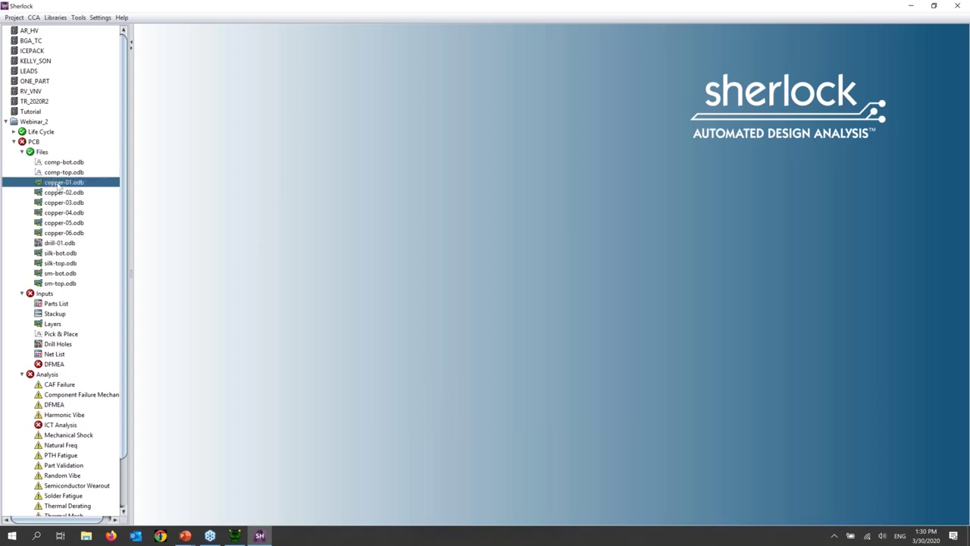
double_click(58, 188)
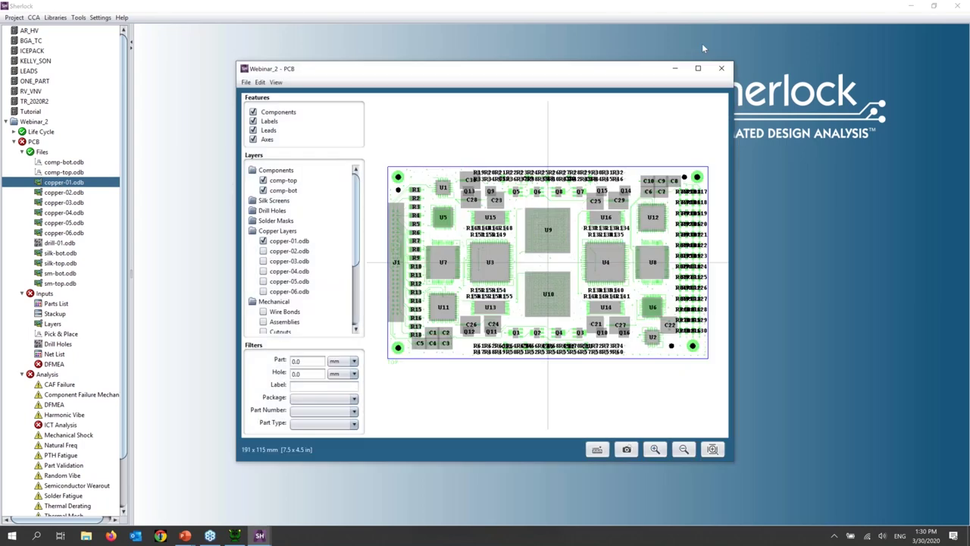
left_click(698, 68)
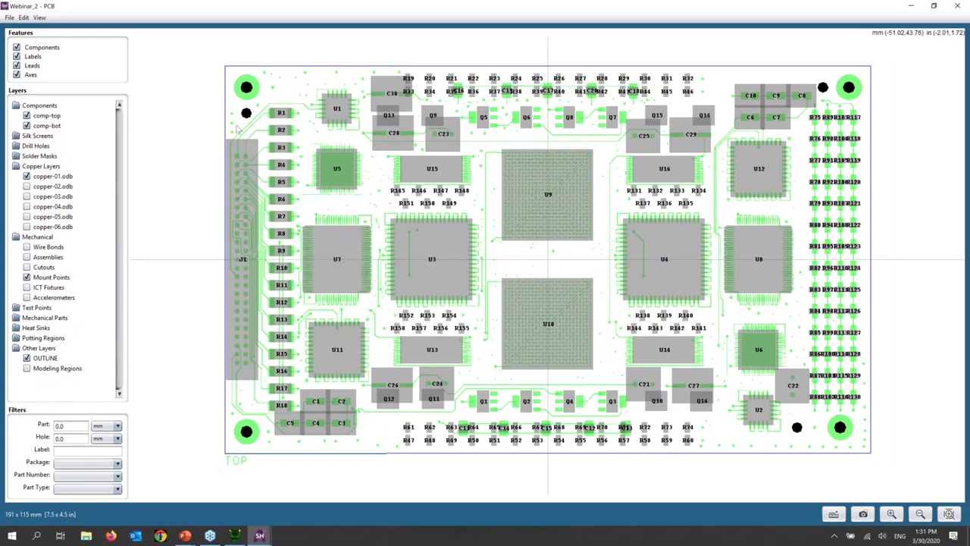
Toggle the top-side and bottom-side component layers off and on to inspect the board.
left_click(27, 125)
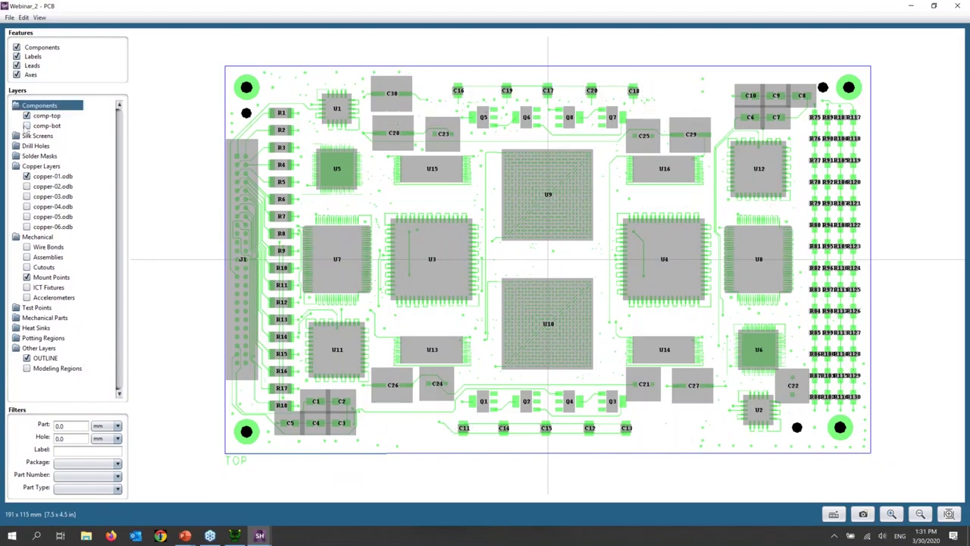
left_click(27, 115)
double_click(34, 105)
left_click(27, 115)
left_click(27, 115)
left_click(26, 125)
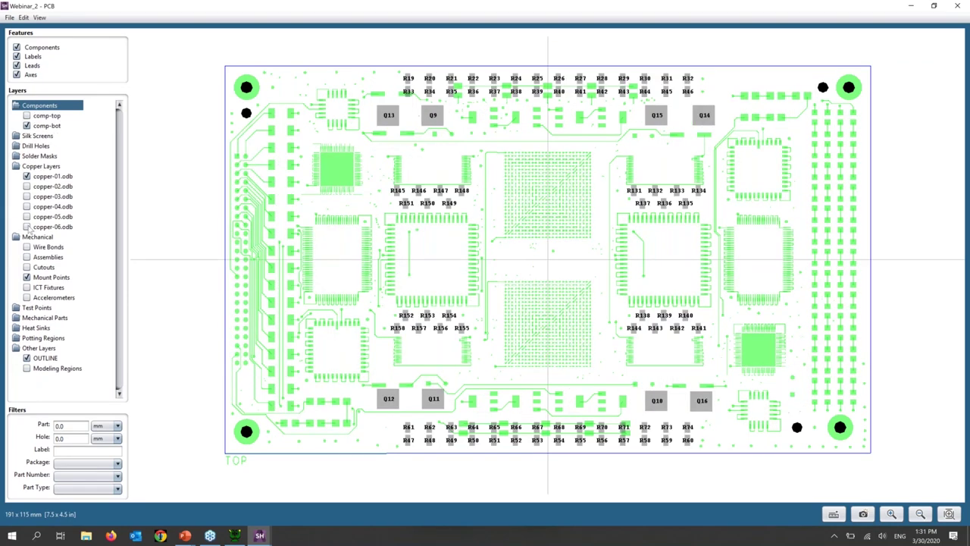
Inspect the copper-01, copper-02 and copper-06 layers individually, then close the viewer.
left_click(27, 175)
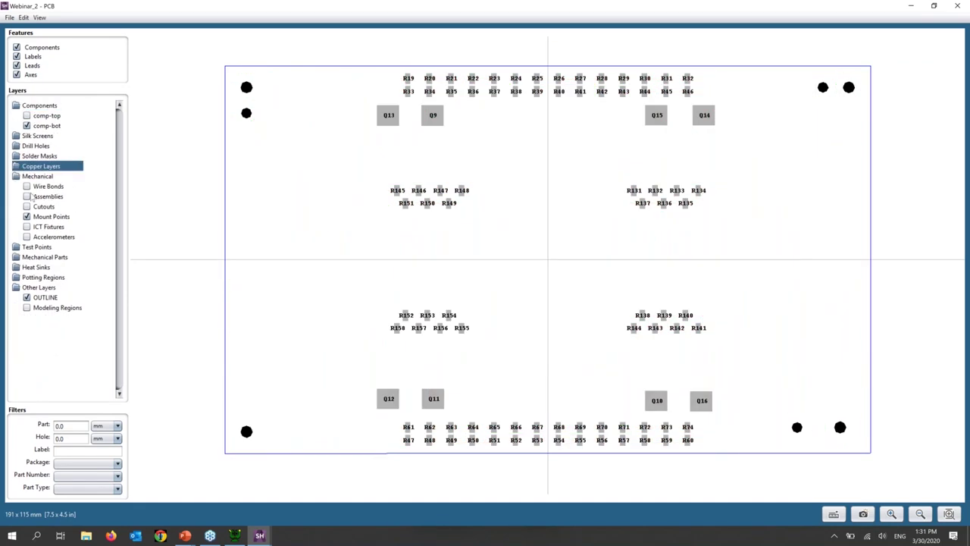
double_click(32, 169)
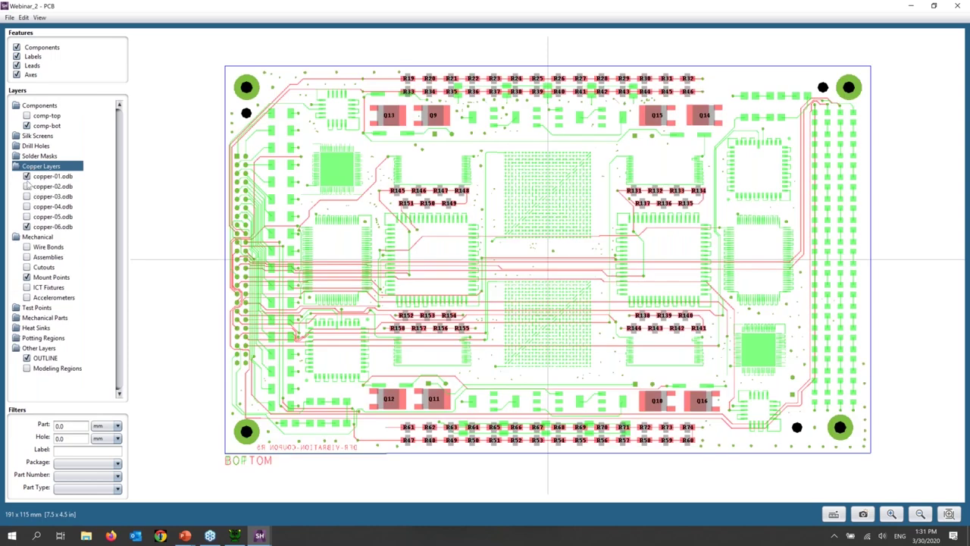
left_click(27, 176)
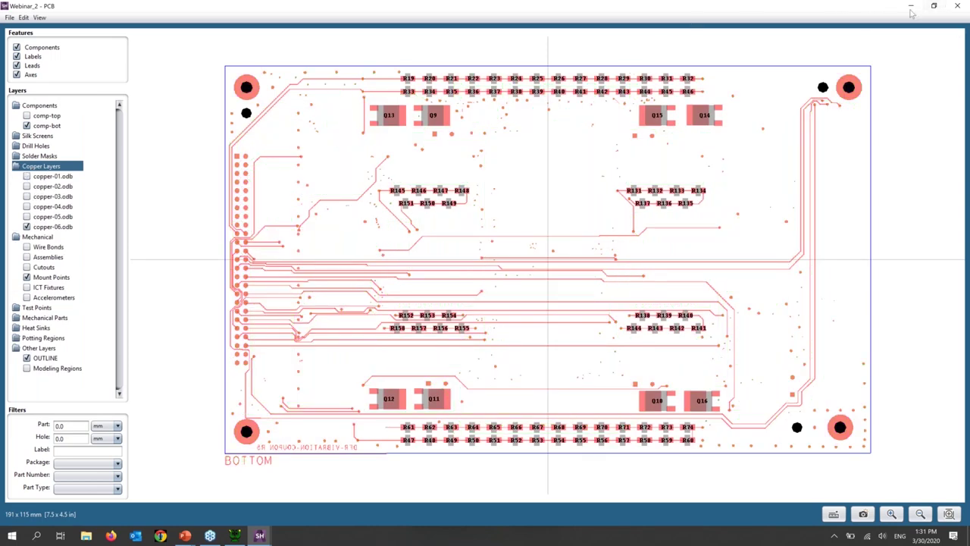
left_click(26, 176)
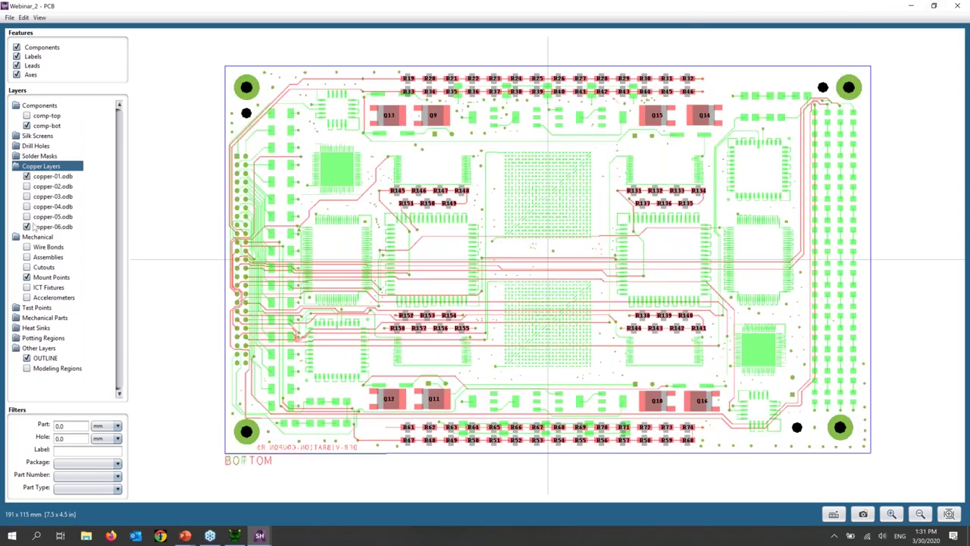
left_click(27, 227)
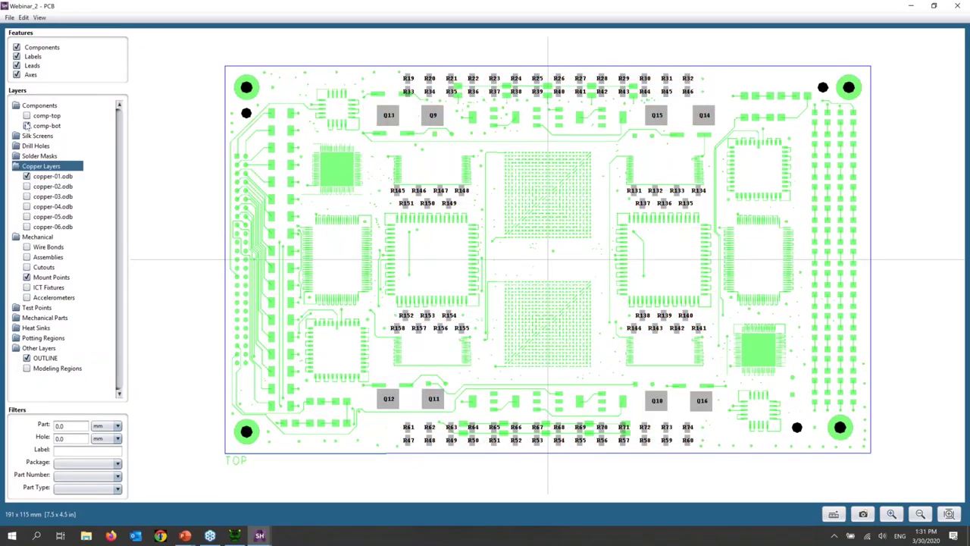
left_click(27, 125)
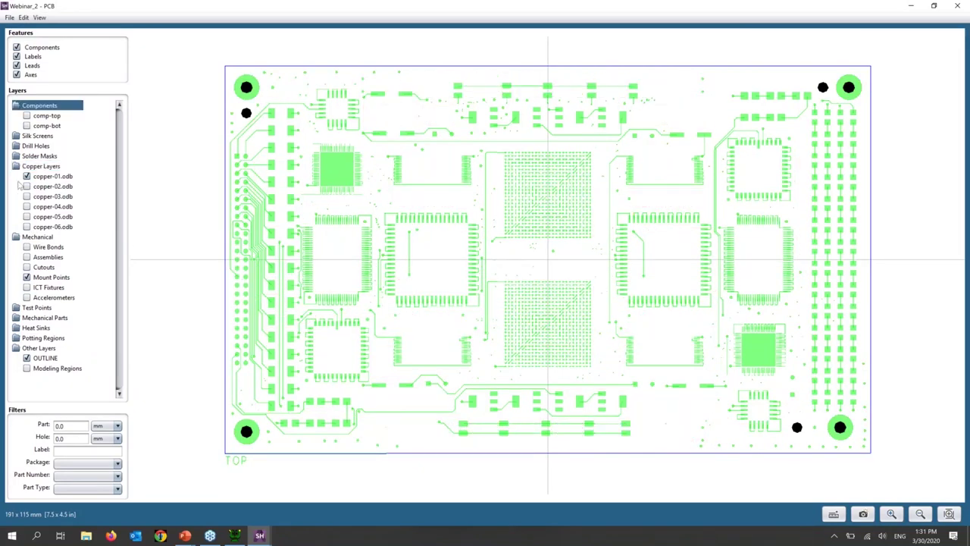
left_click(27, 186)
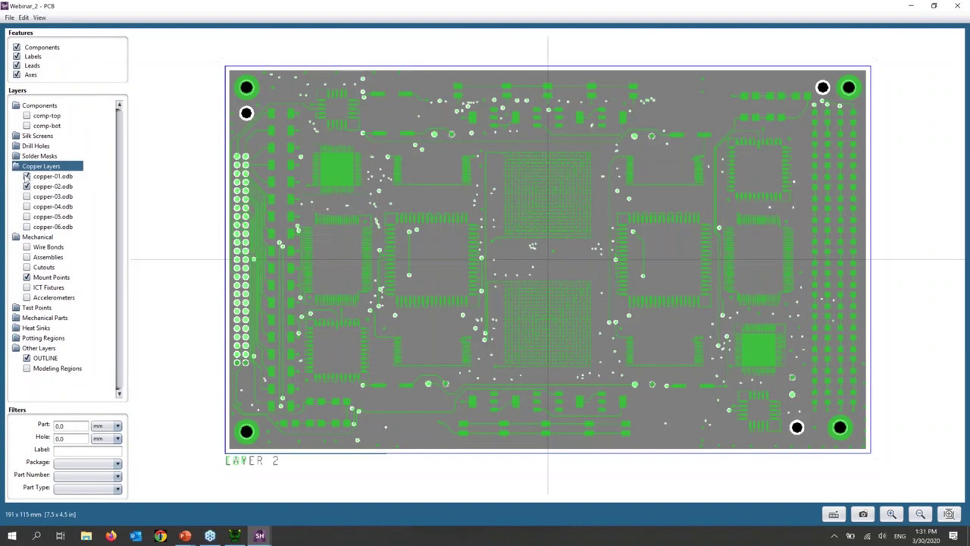
left_click(27, 185)
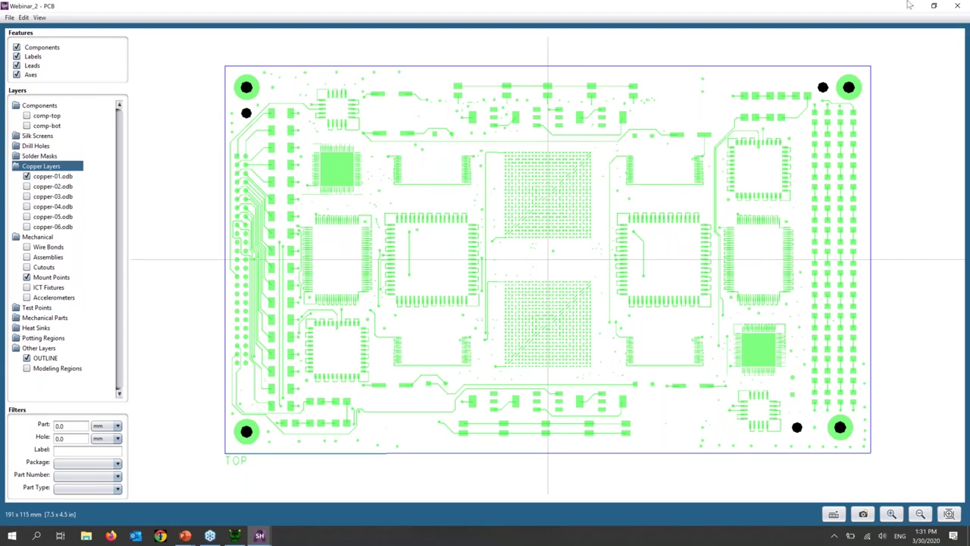
left_click(957, 6)
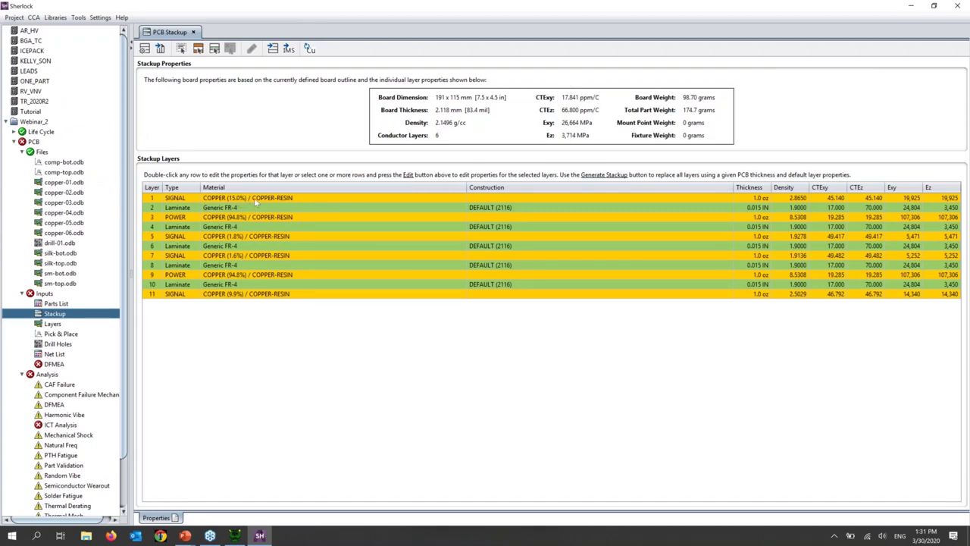
left_click(260, 536)
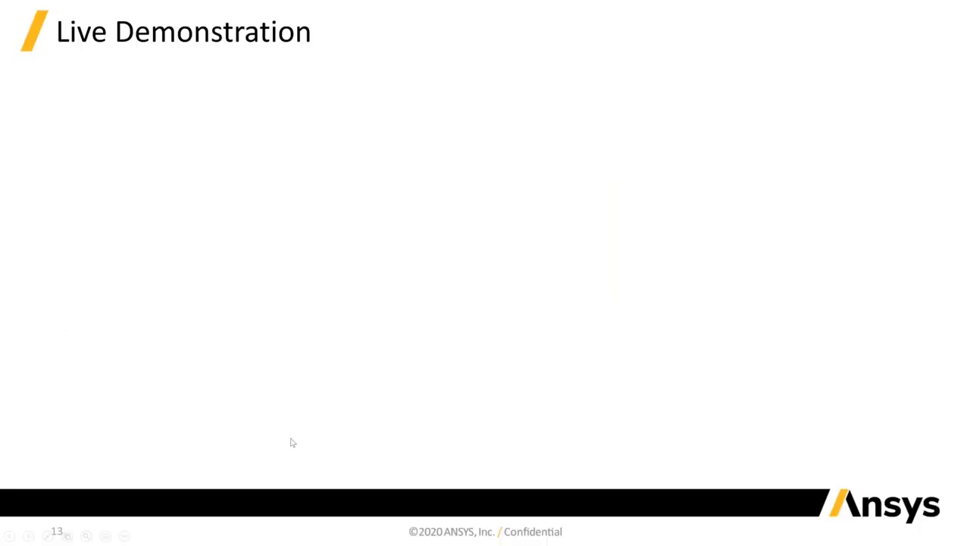
key("alt+Tab")
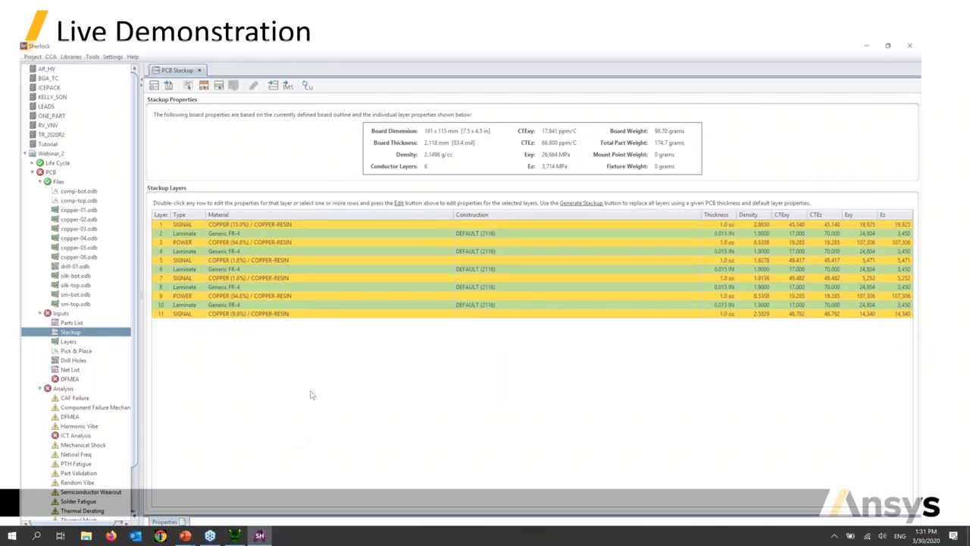
left_click(68, 342)
left_click_drag(270, 67, 271, 211)
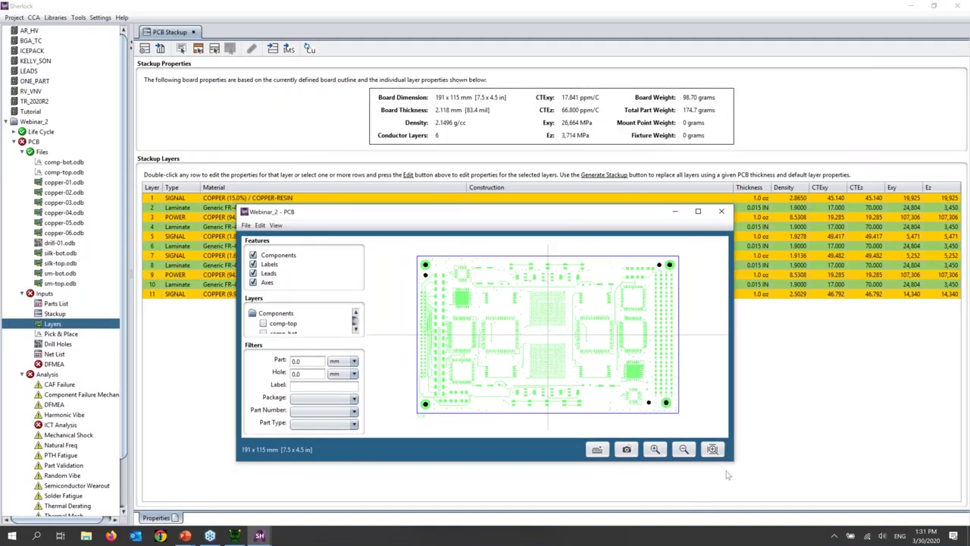
left_click_drag(734, 462, 952, 509)
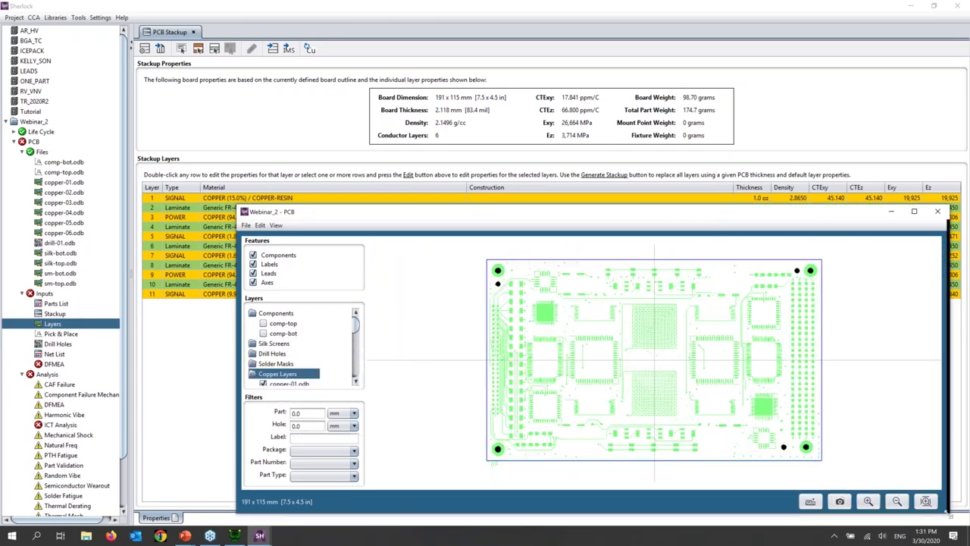
left_click_drag(380, 214, 379, 233)
scroll(358, 368, "down", 3)
left_click(263, 357)
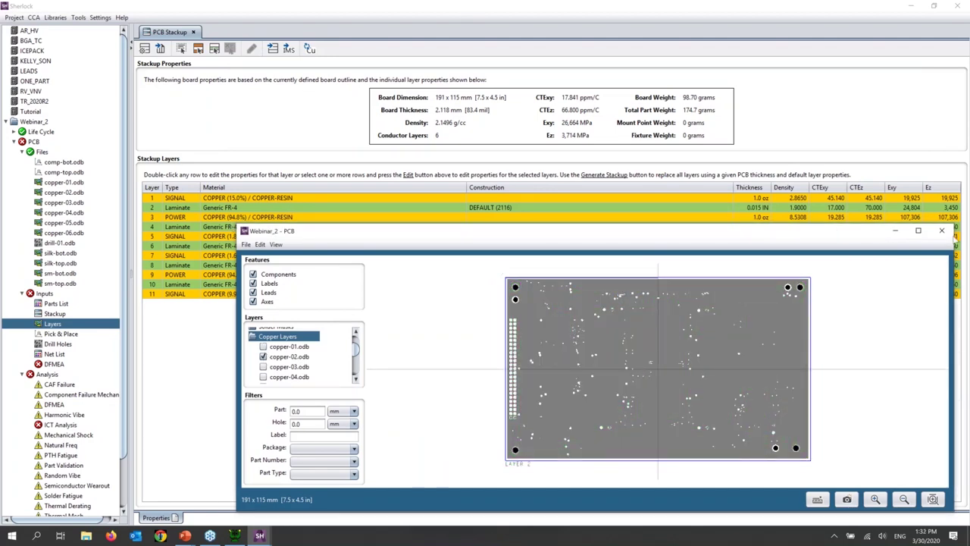
left_click(942, 231)
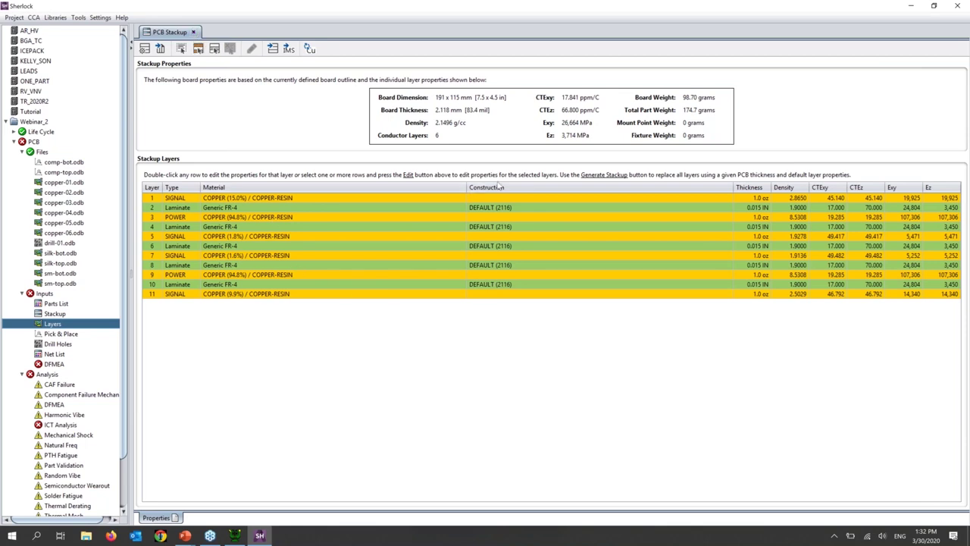
Open the PCB parts list and review the properties of part C13.
left_click(56, 304)
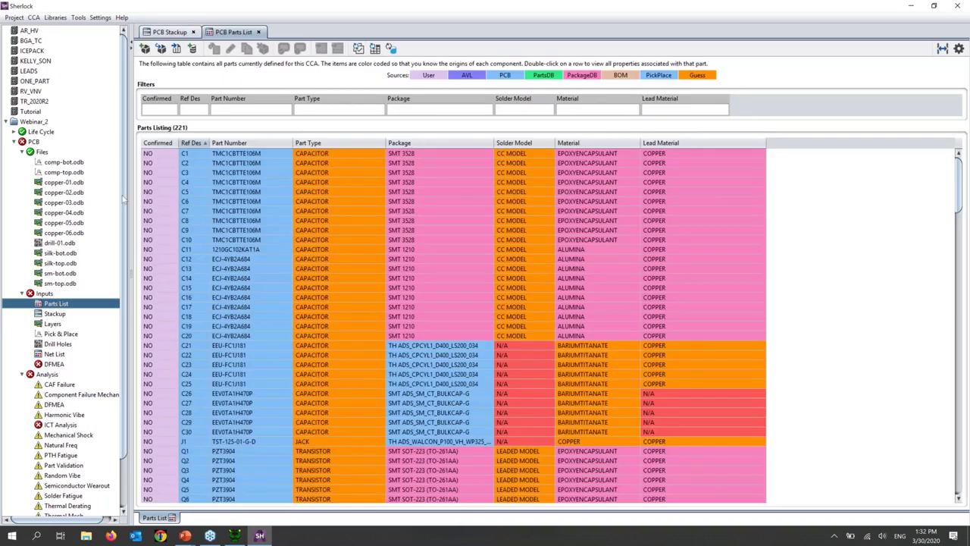
left_click(191, 33)
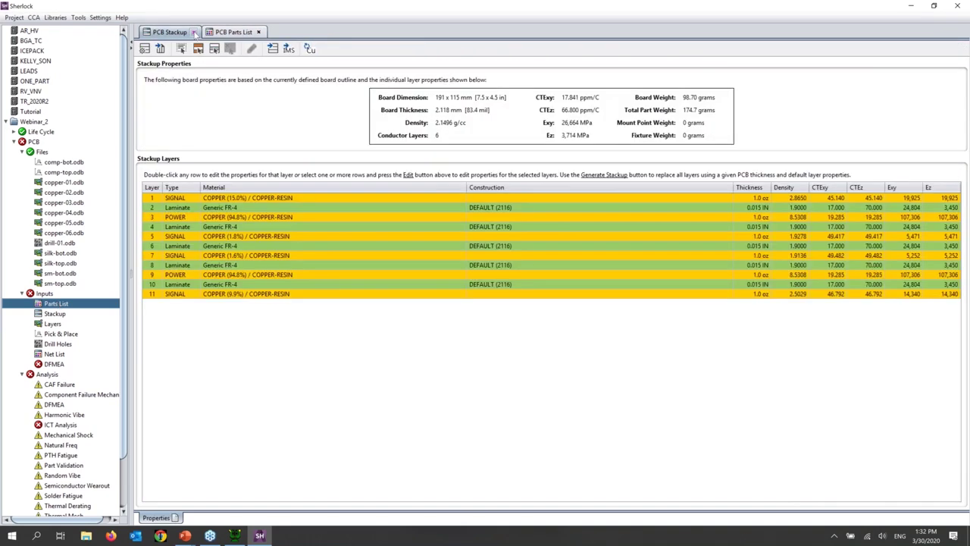
left_click(194, 33)
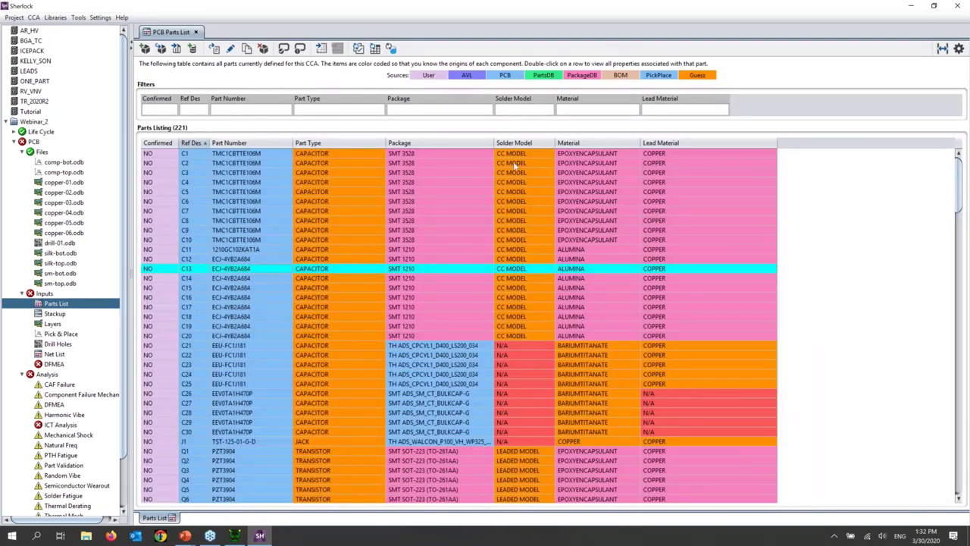
double_click(251, 268)
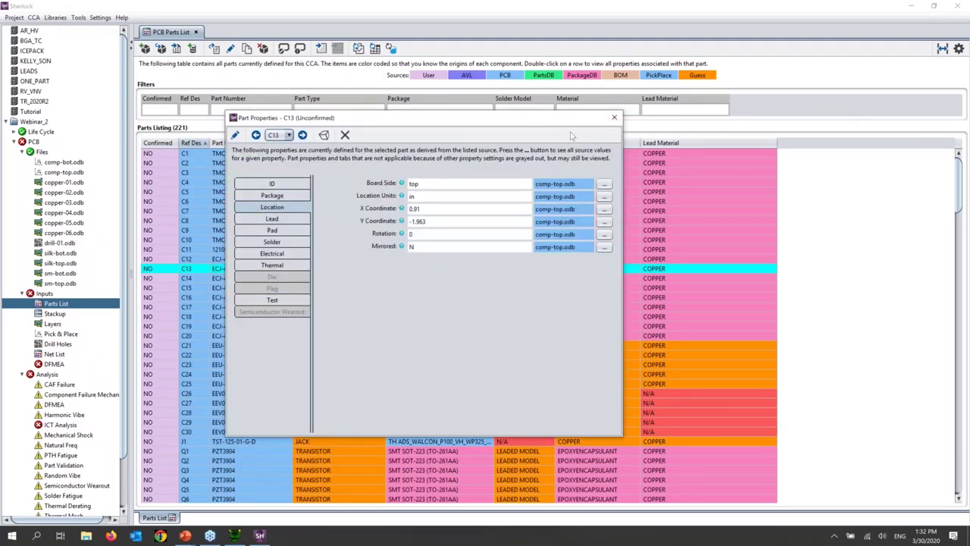
left_click(614, 118)
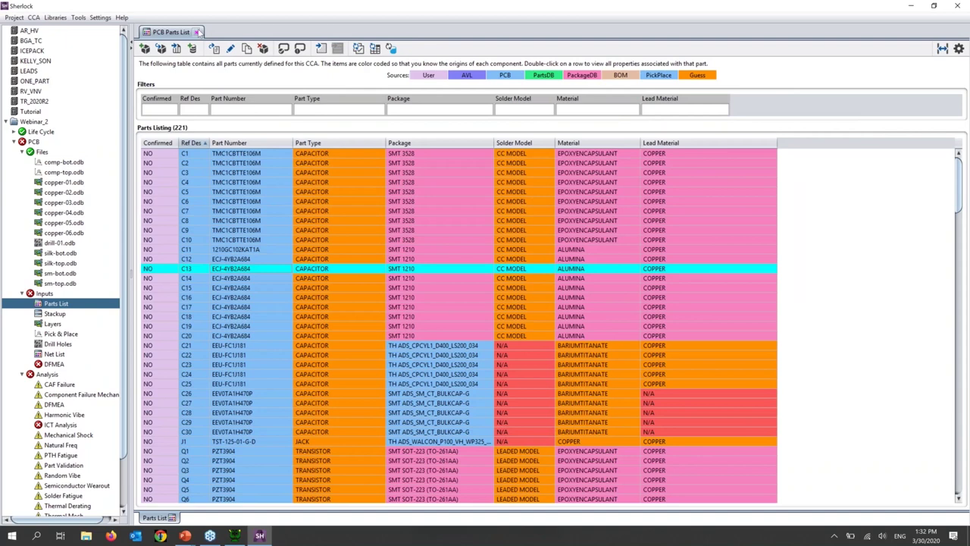
left_click(198, 31)
Update the parts list from the Sherlock Part Library, updating 216 parts.
right_click(54, 304)
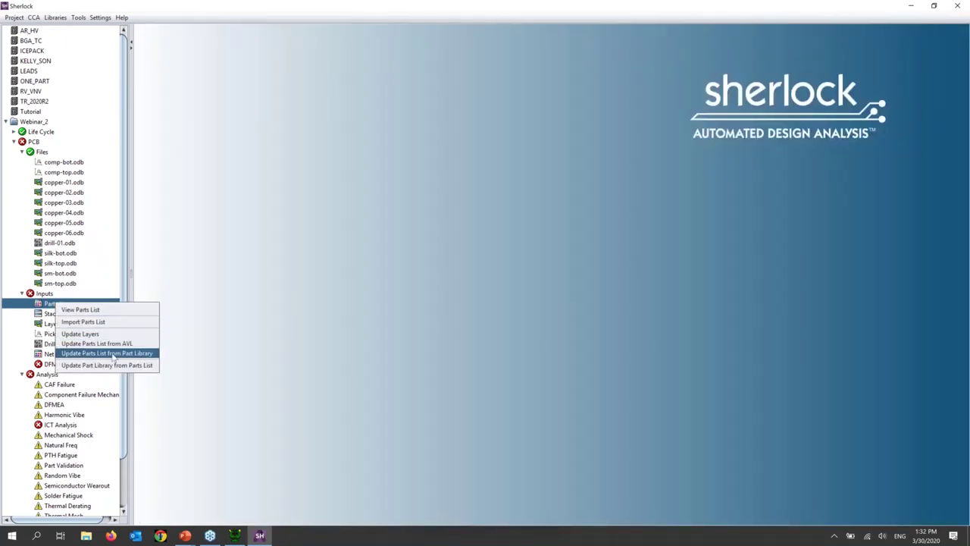
left_click(112, 354)
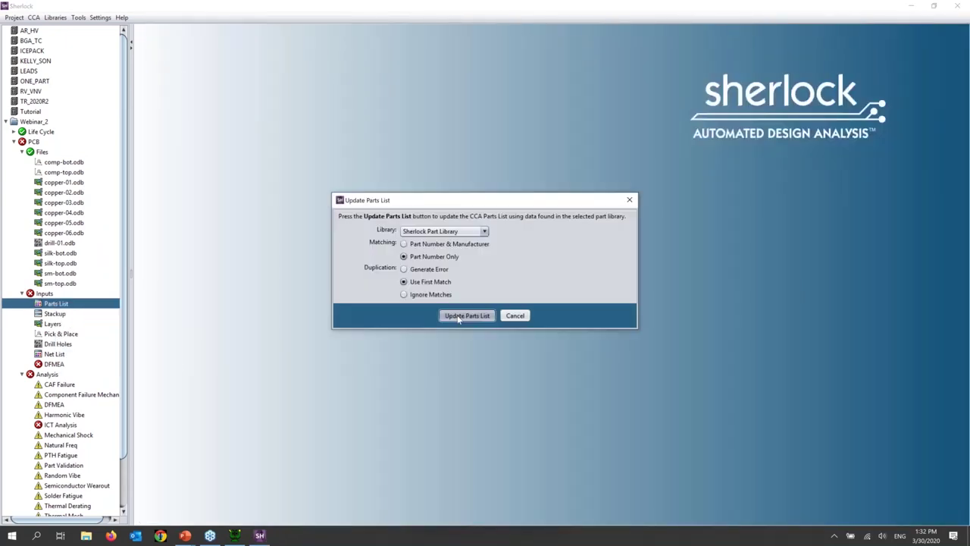
left_click(457, 317)
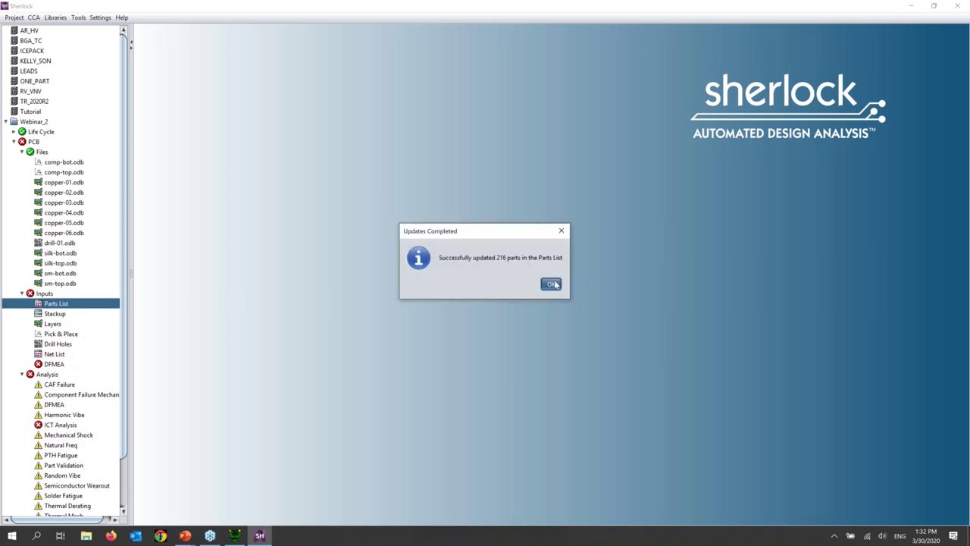
left_click(553, 282)
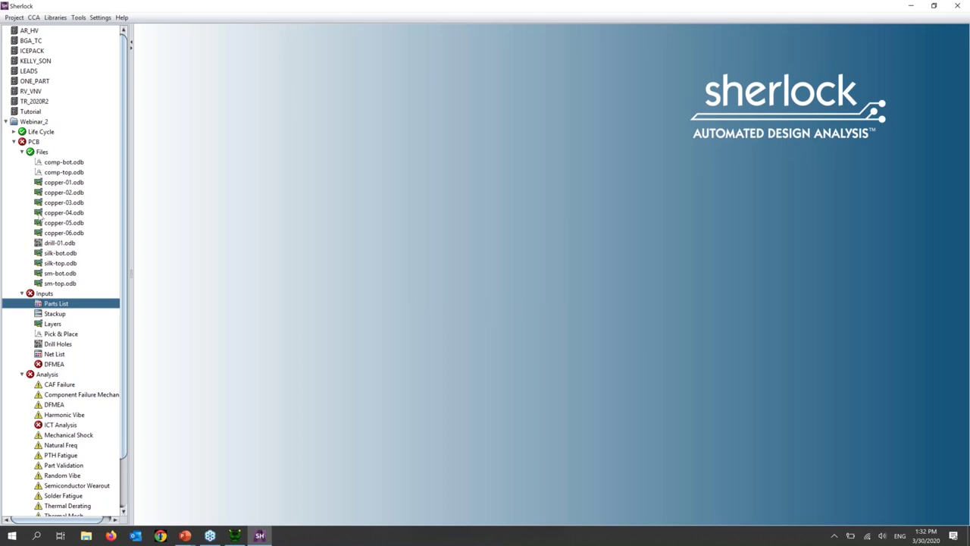
scroll(52, 260, "down", 2)
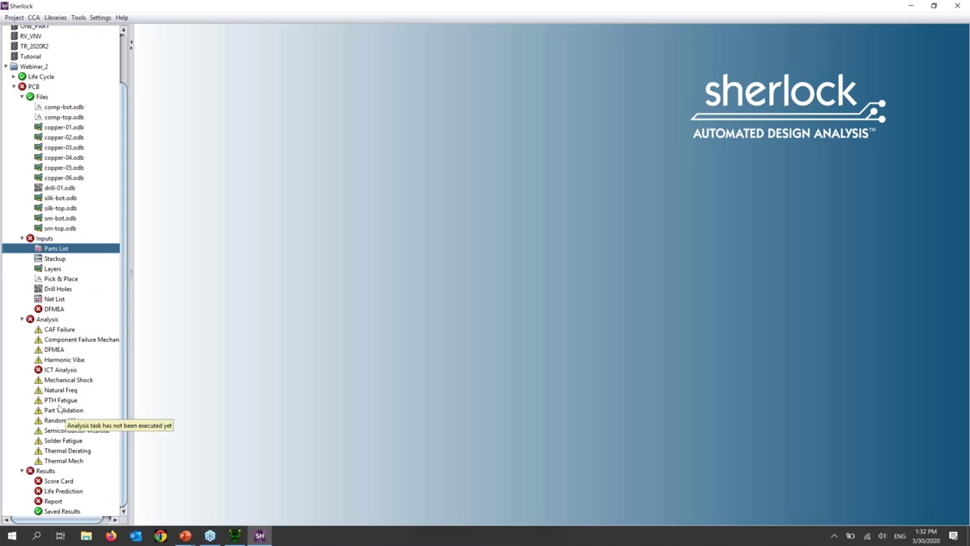
Select every mount point on the board in the maximized layer viewer for property editing.
left_click(52, 270)
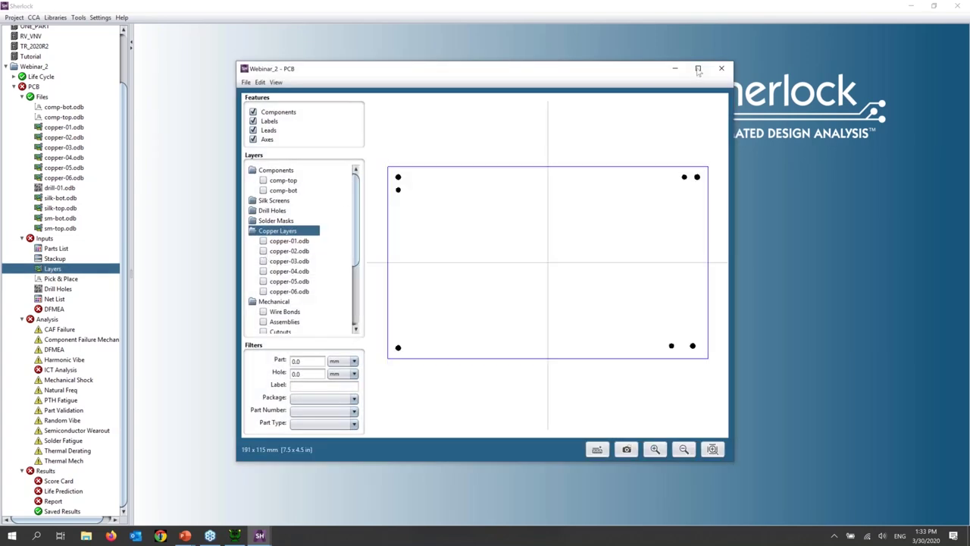
left_click(698, 69)
left_click(24, 17)
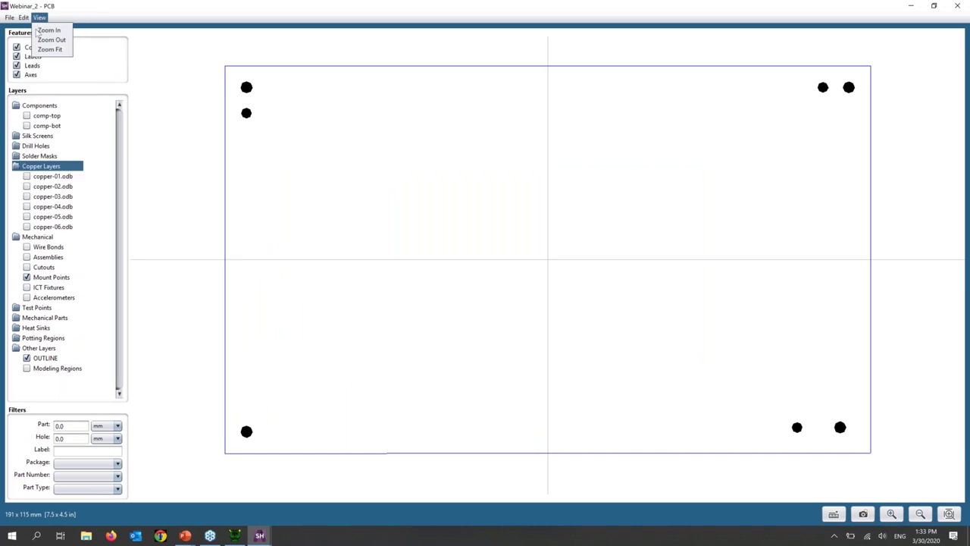
left_click(72, 49)
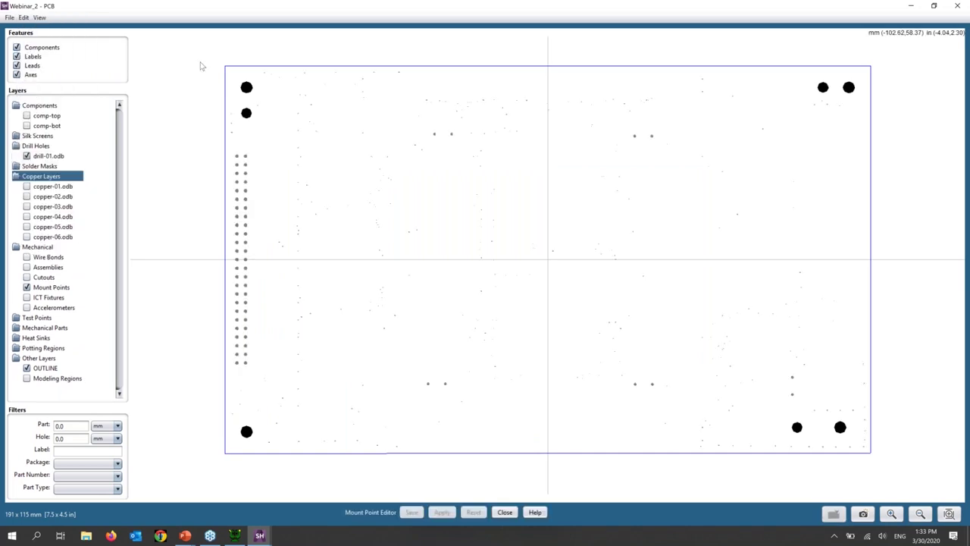
left_click_drag(190, 52, 894, 467)
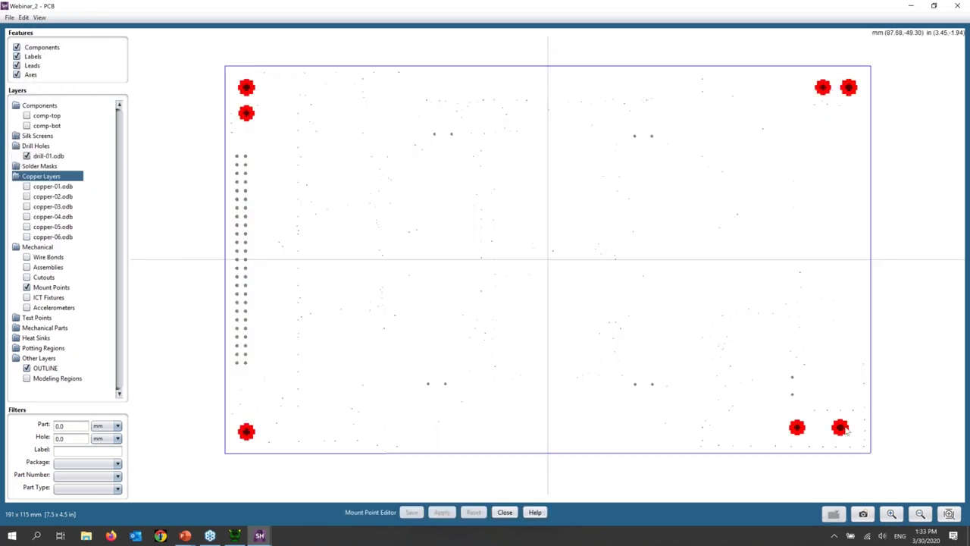
right_click(841, 430)
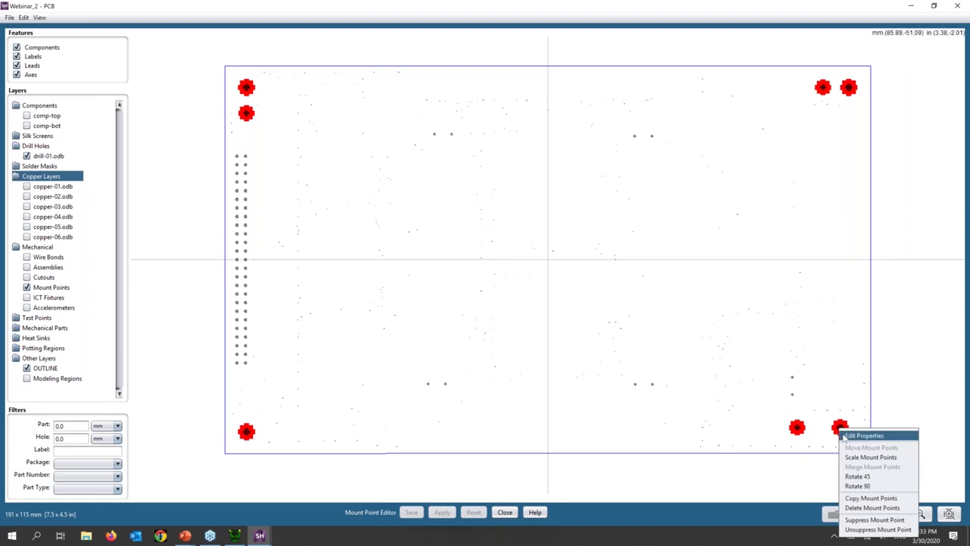
left_click(844, 437)
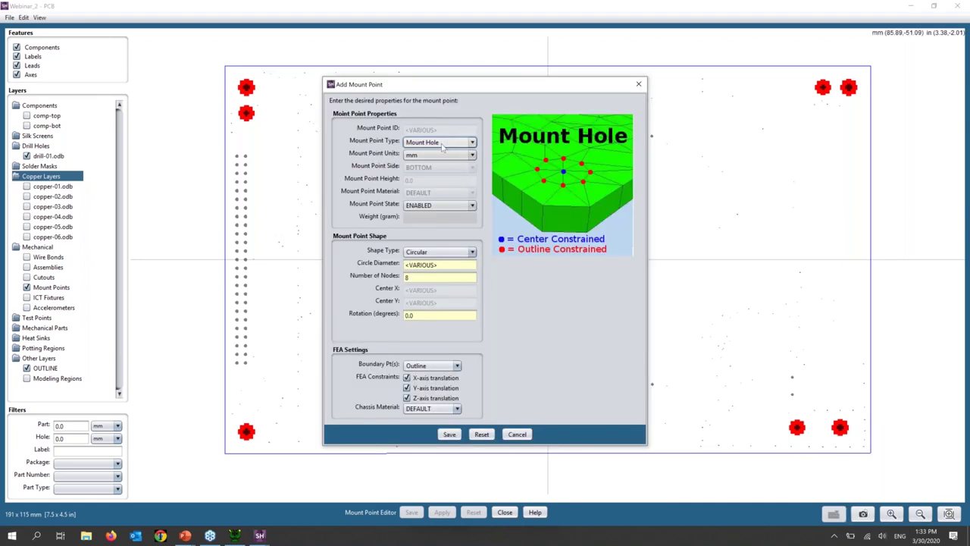
Make the mount points 4 mm ALUMINUM mount pads, save, and close the viewer.
left_click(442, 147)
left_click(432, 165)
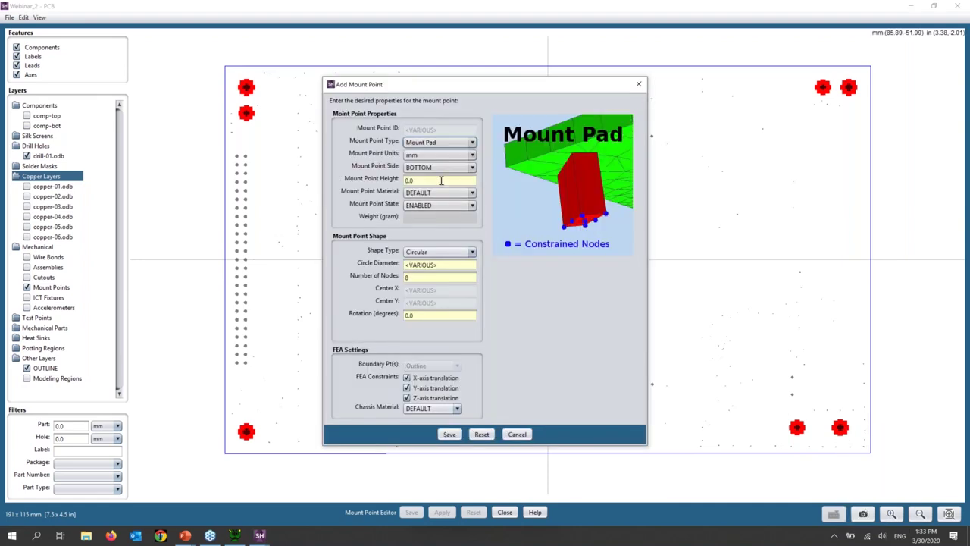
left_click_drag(439, 180, 387, 182)
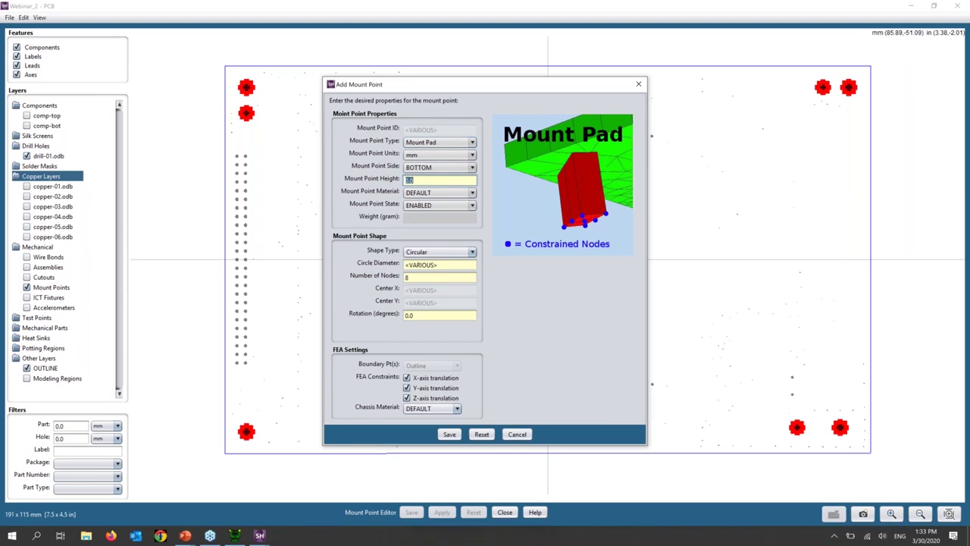
type("4")
left_click(440, 193)
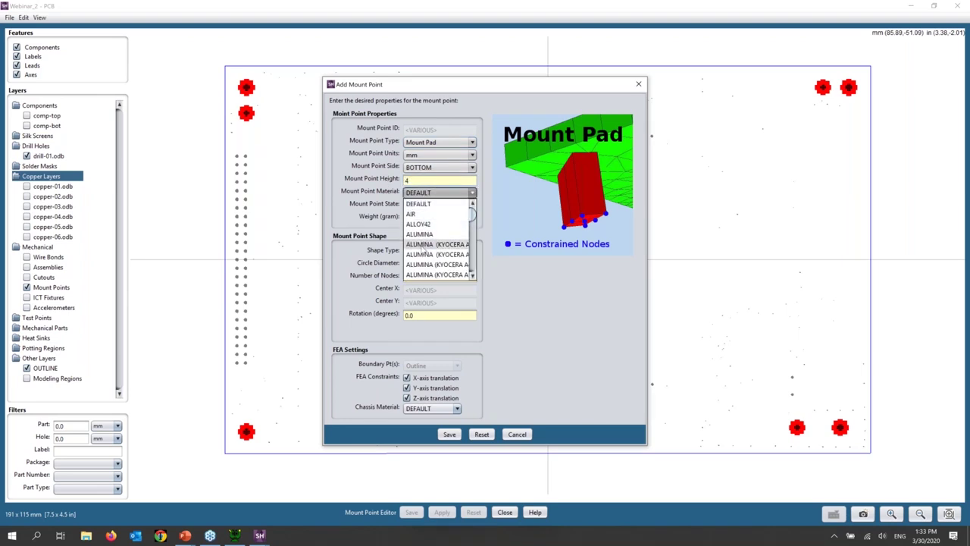
left_click(423, 234)
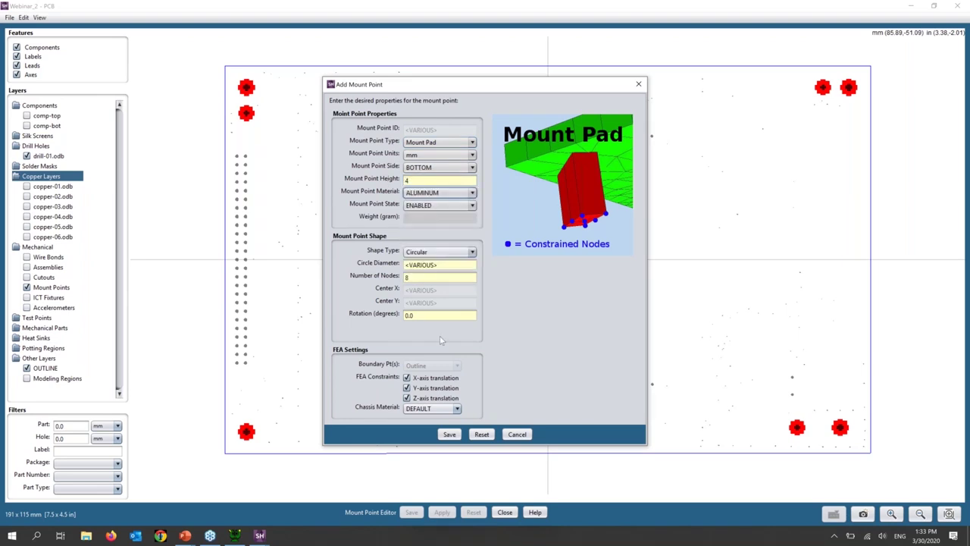
left_click(450, 434)
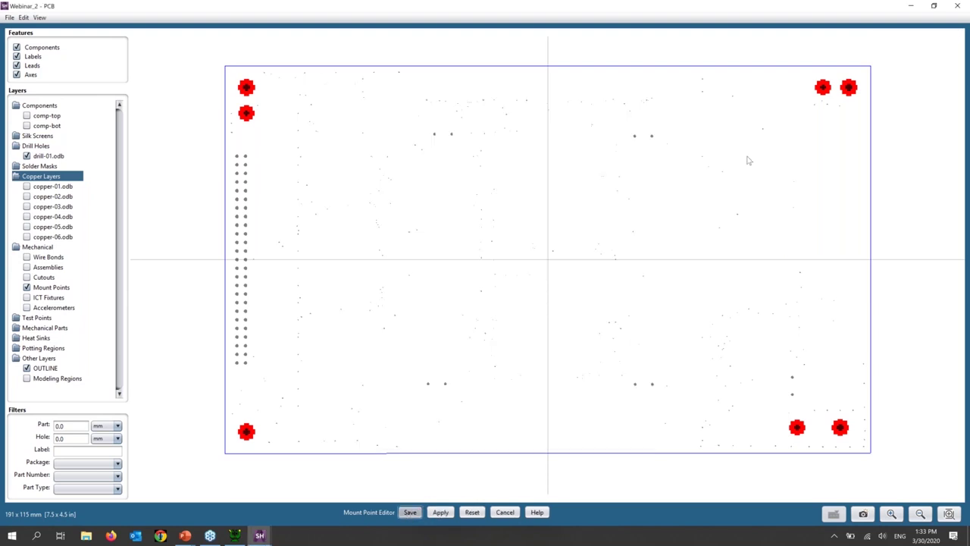
left_click(958, 6)
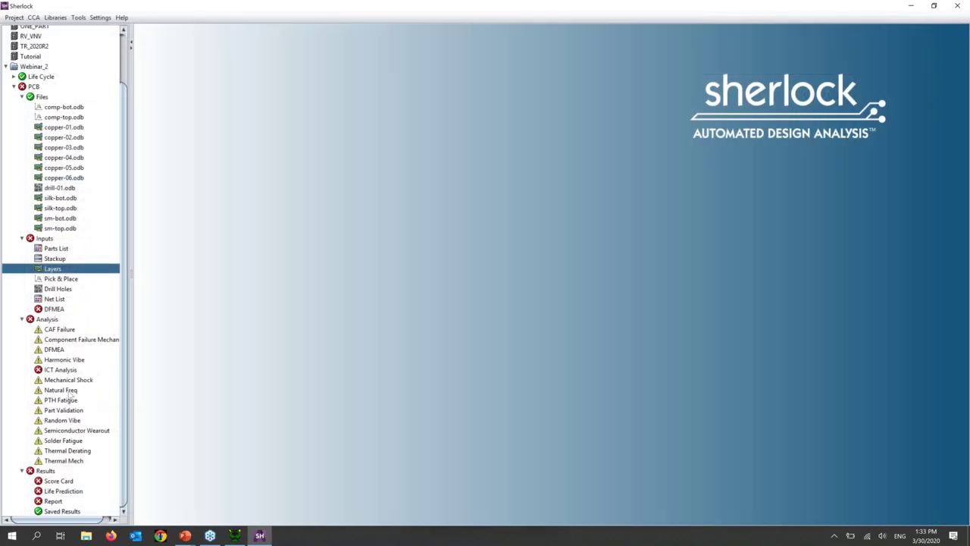
Export the Natural Freq FEA model as Workbench Journal Webinar2.wbjn on the Desktop.
right_click(70, 392)
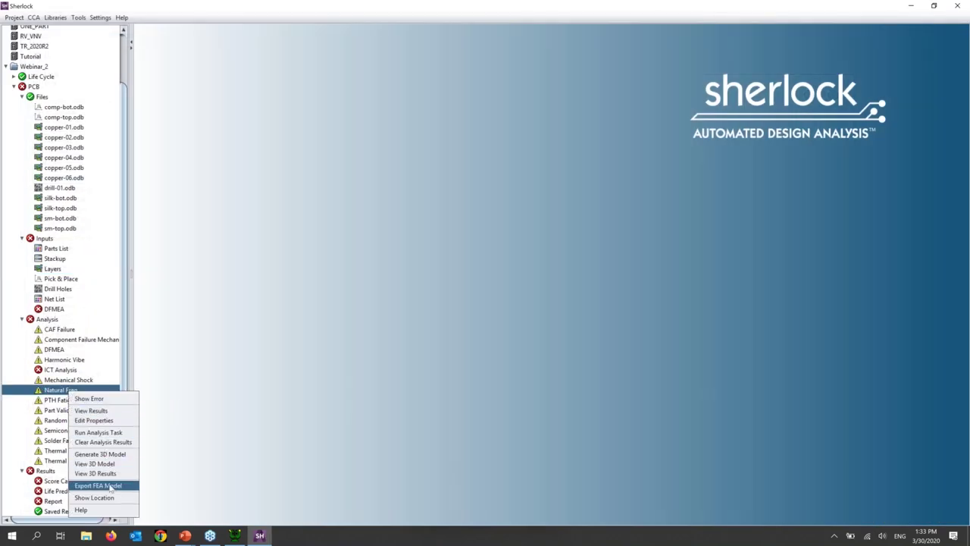
key("Return")
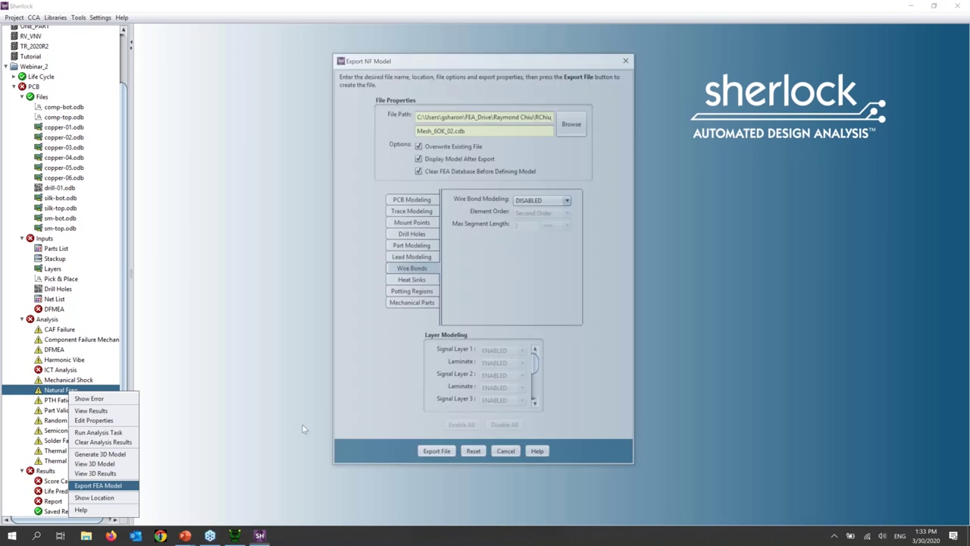
left_click(577, 119)
left_click(606, 63)
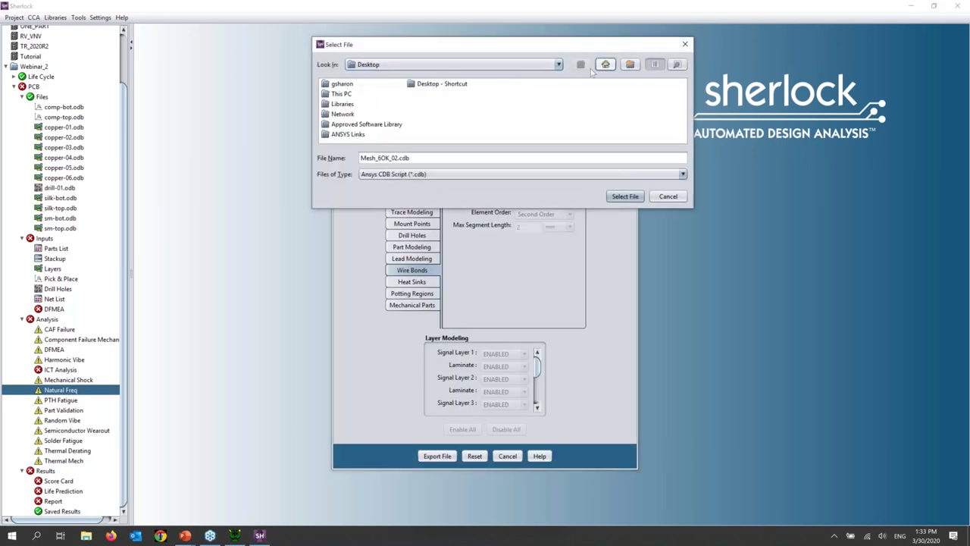
left_click(418, 174)
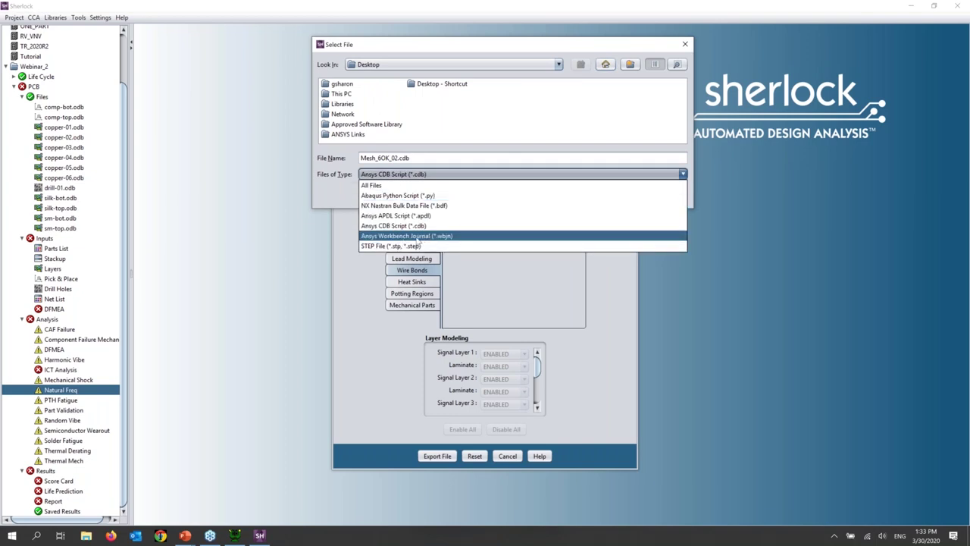
left_click(407, 236)
left_click(620, 198)
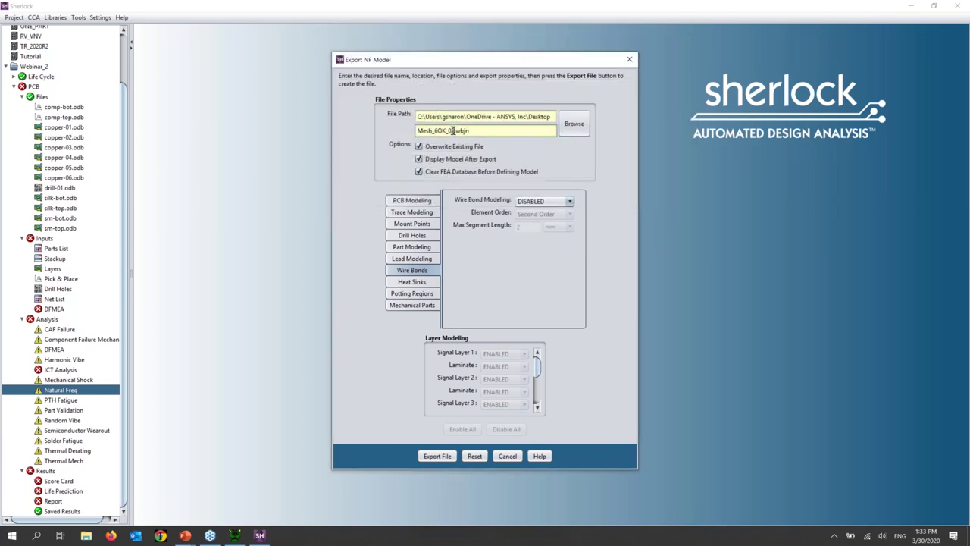
left_click_drag(452, 130, 373, 133)
type("Webinar")
Review the export modeling settings, enable Part Modeling, and export the file.
left_click(423, 200)
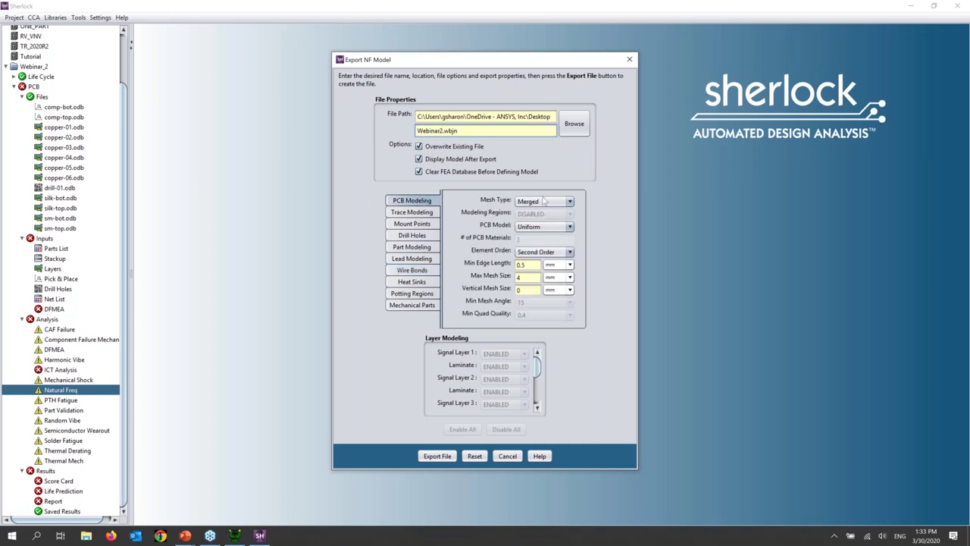
left_click(424, 216)
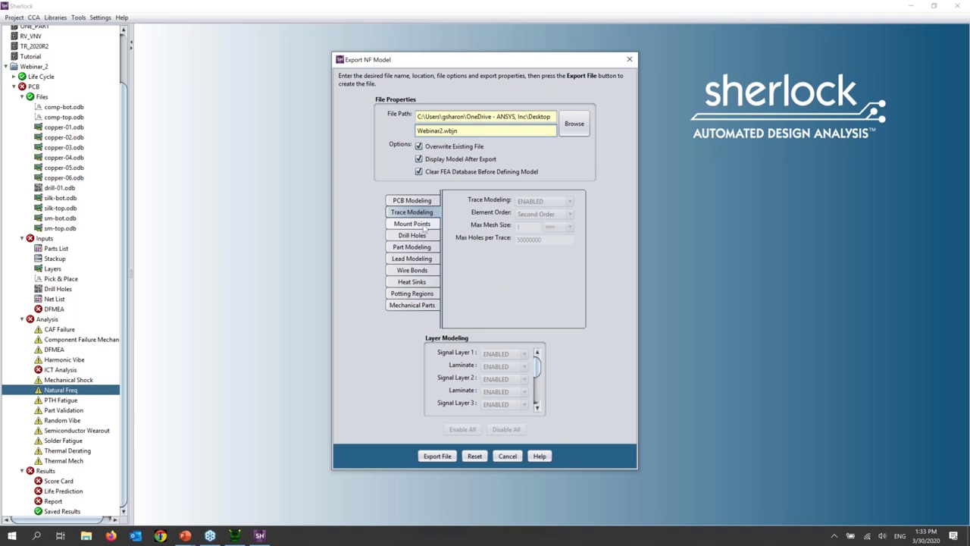
left_click(425, 226)
left_click(423, 235)
left_click(421, 247)
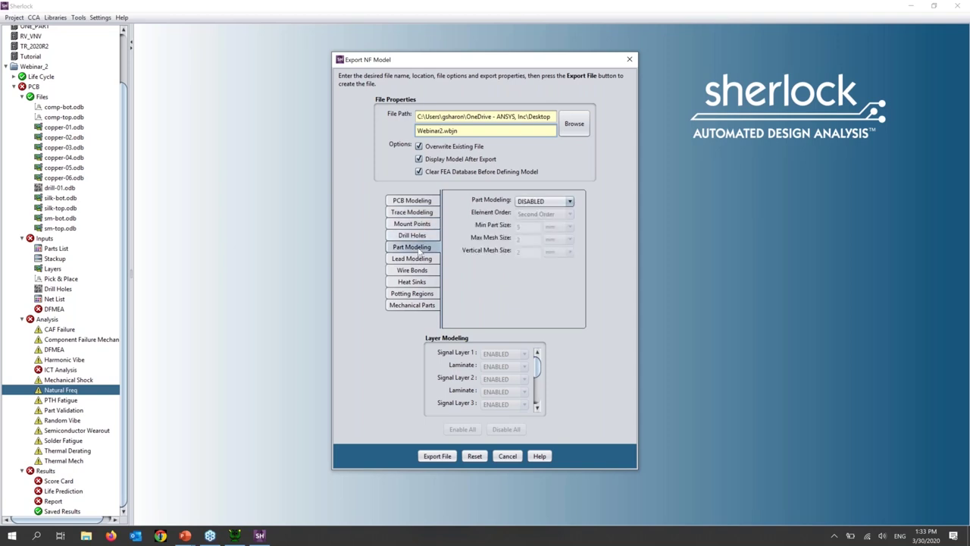
left_click(539, 201)
left_click(532, 214)
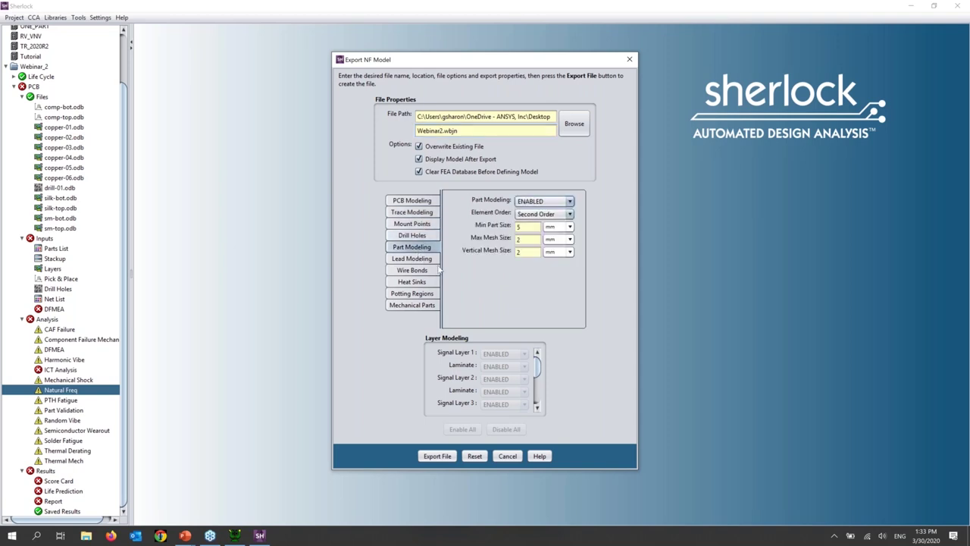
left_click(418, 258)
left_click(417, 270)
left_click(415, 281)
left_click(416, 293)
left_click(417, 304)
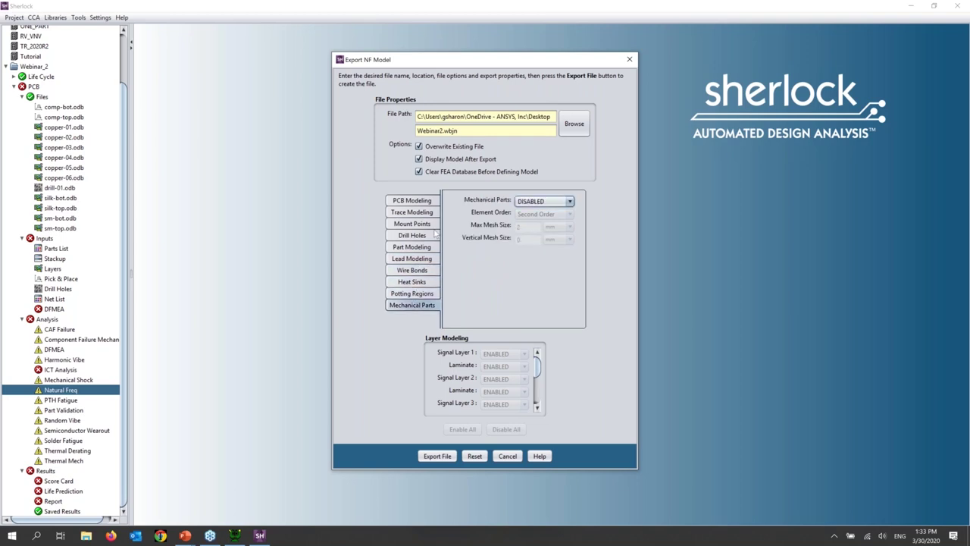
left_click(438, 457)
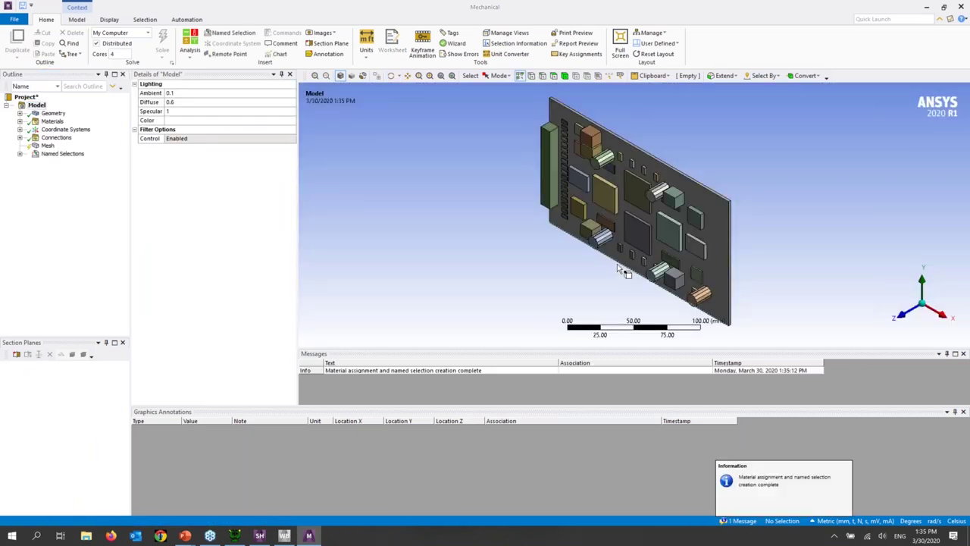
Review the PCB and PM0005 material properties in Engineering Data.
left_click_drag(620, 269, 706, 180)
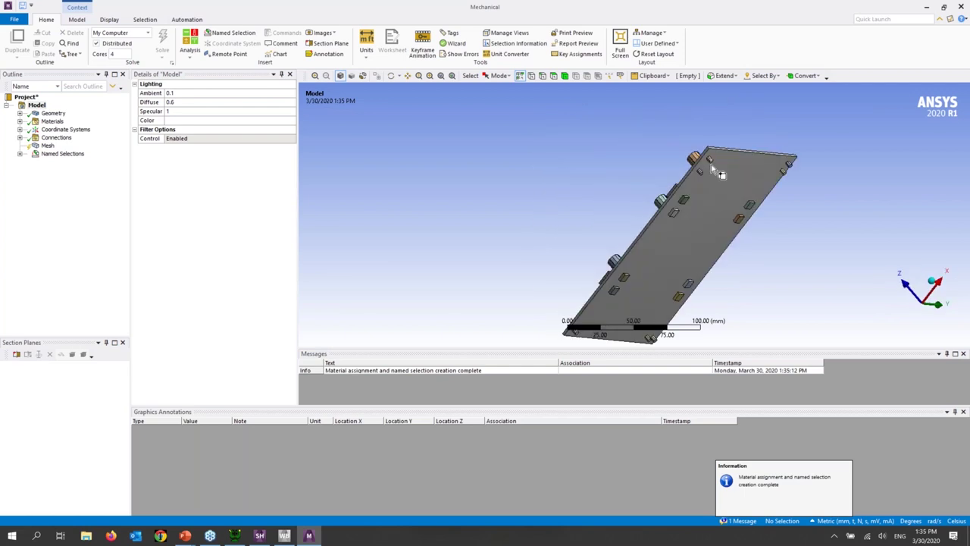
left_click(50, 122)
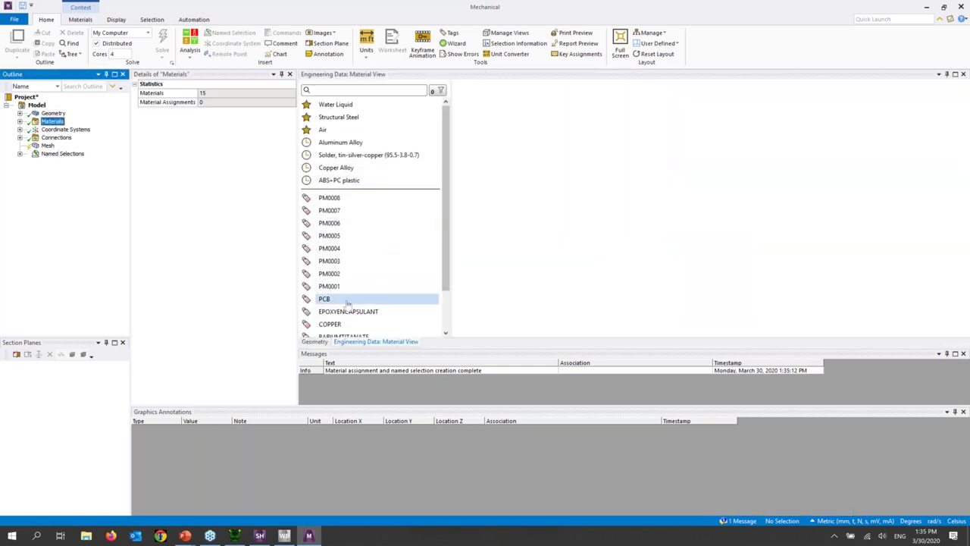
left_click(379, 299)
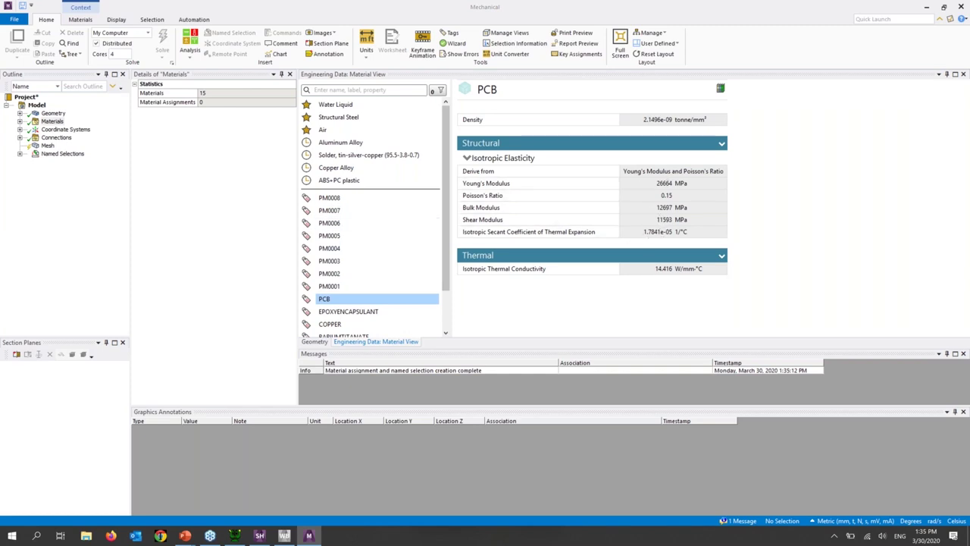
left_click(357, 236)
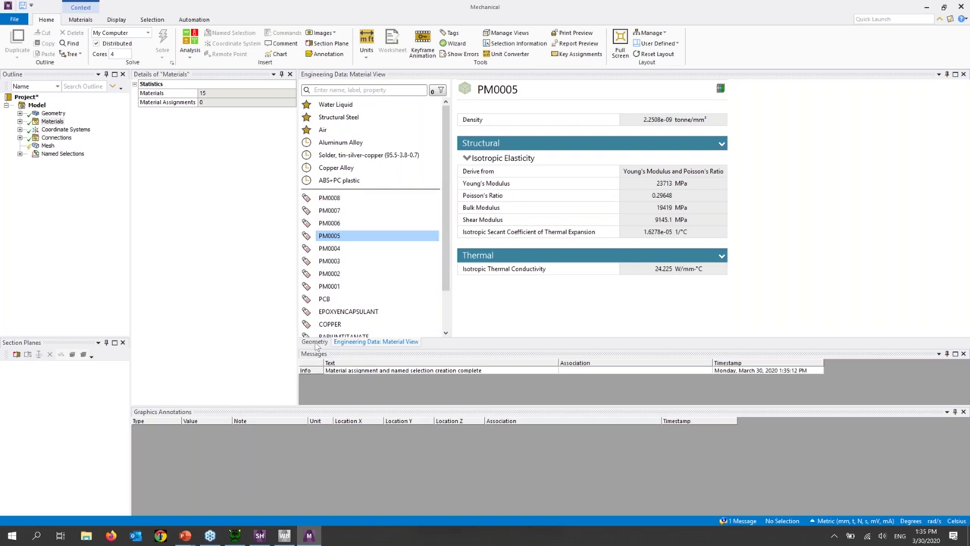
Show the 3D board model in a top oblique view with its materials legend.
left_click(315, 341)
left_click_drag(716, 199, 682, 244)
right_click(682, 245)
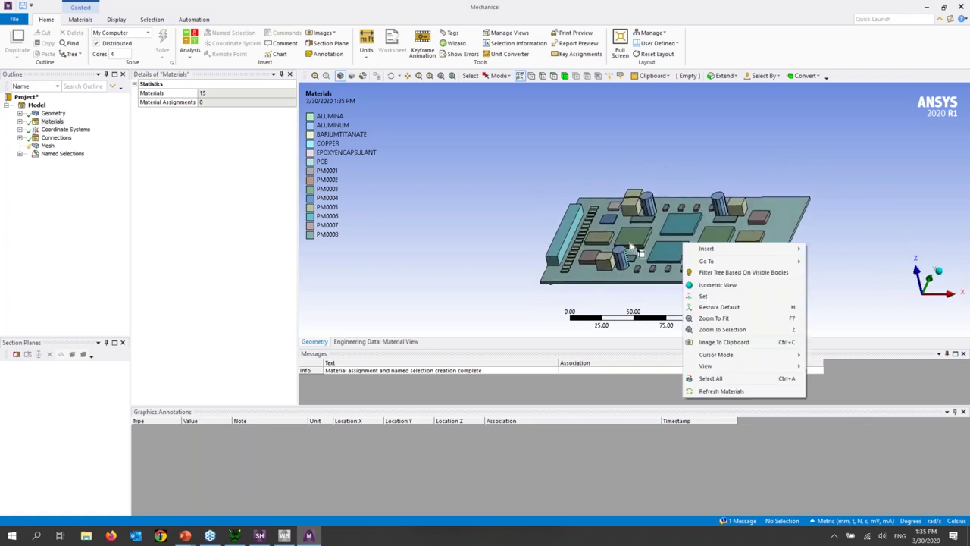
right_click(539, 183)
key("Escape")
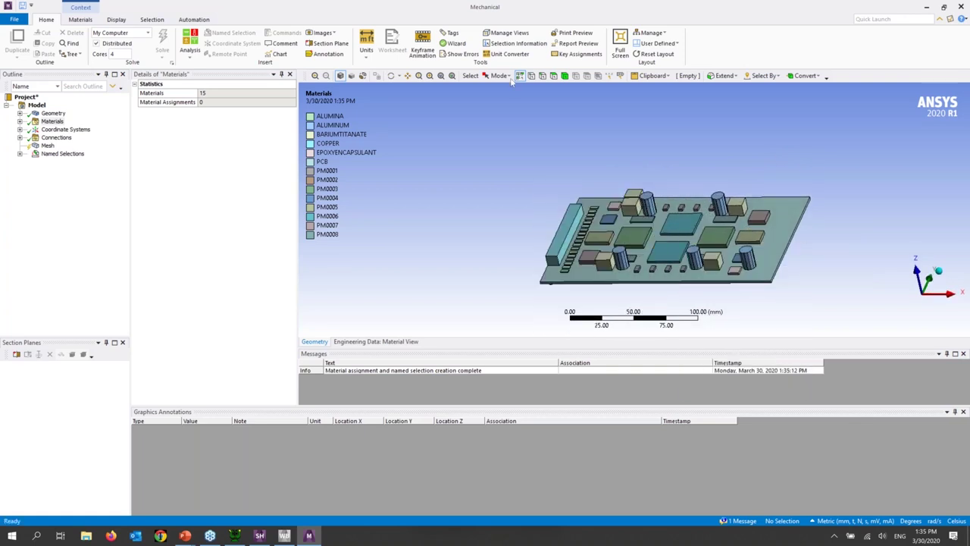
Add a Transient Structural analysis and select its Analysis Settings in the Outline.
left_click(191, 53)
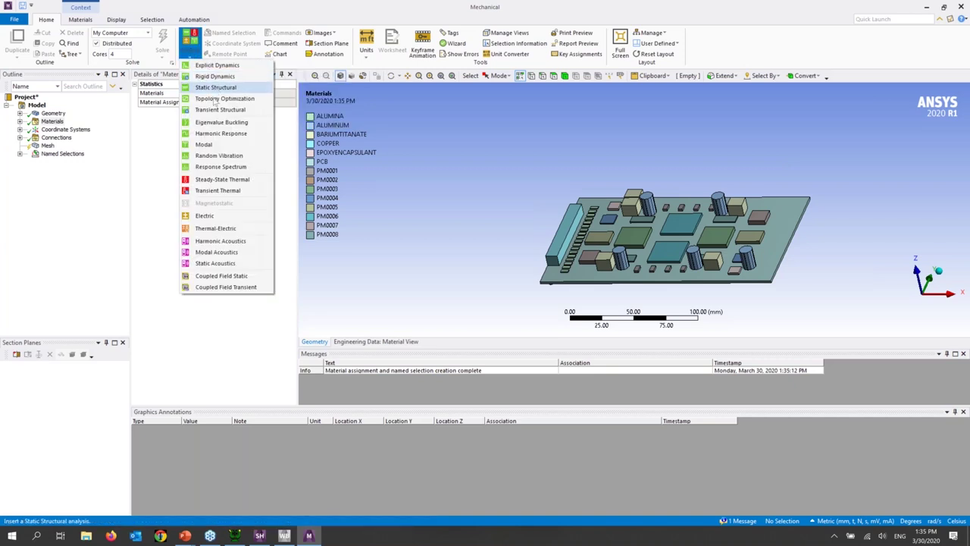
left_click(213, 111)
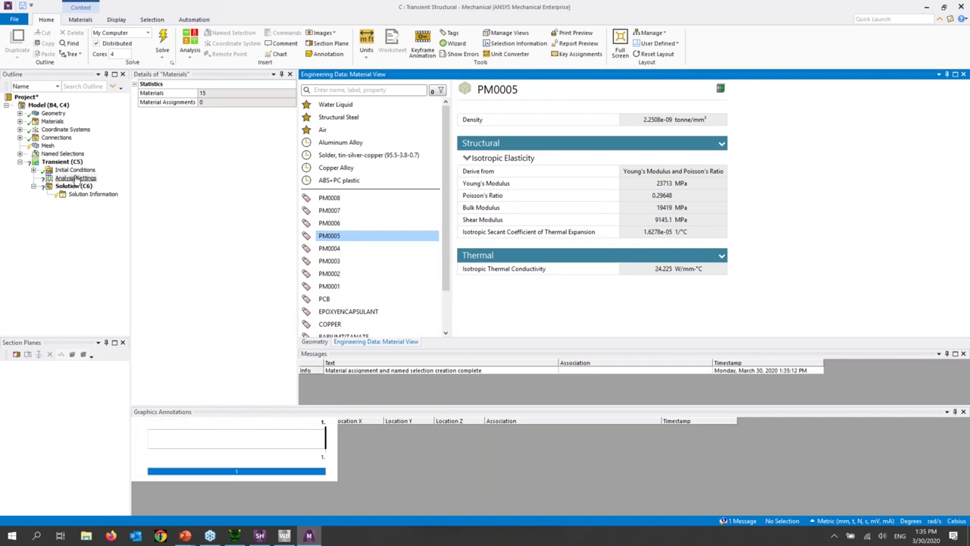
left_click(75, 178)
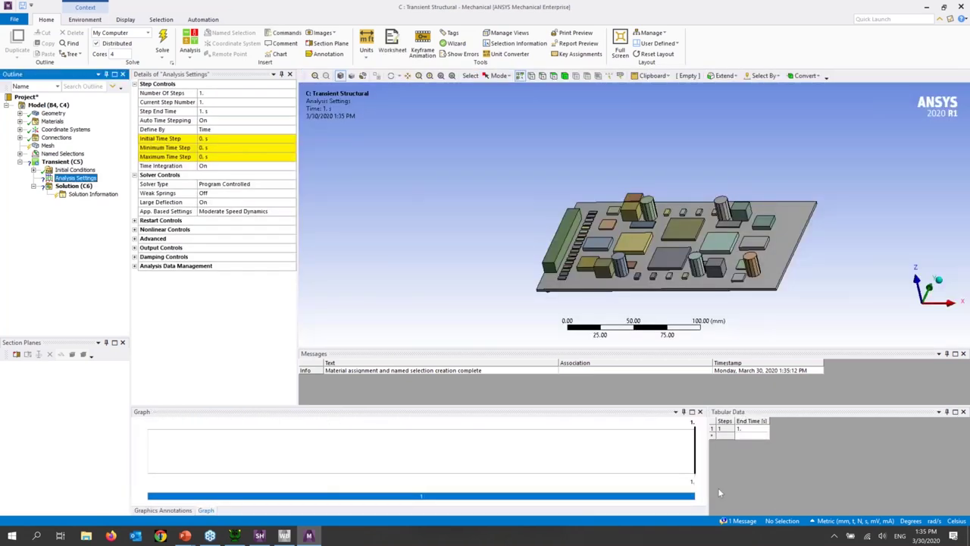
scroll(712, 304, "up", 2)
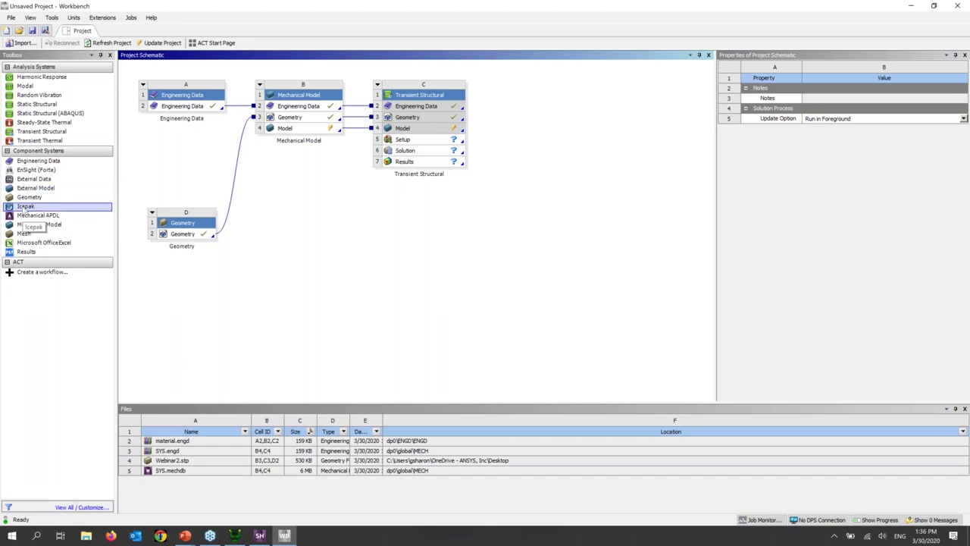
Add a standalone Icepak system fed by the Geometry system and update upstream components.
left_click_drag(26, 207, 313, 252)
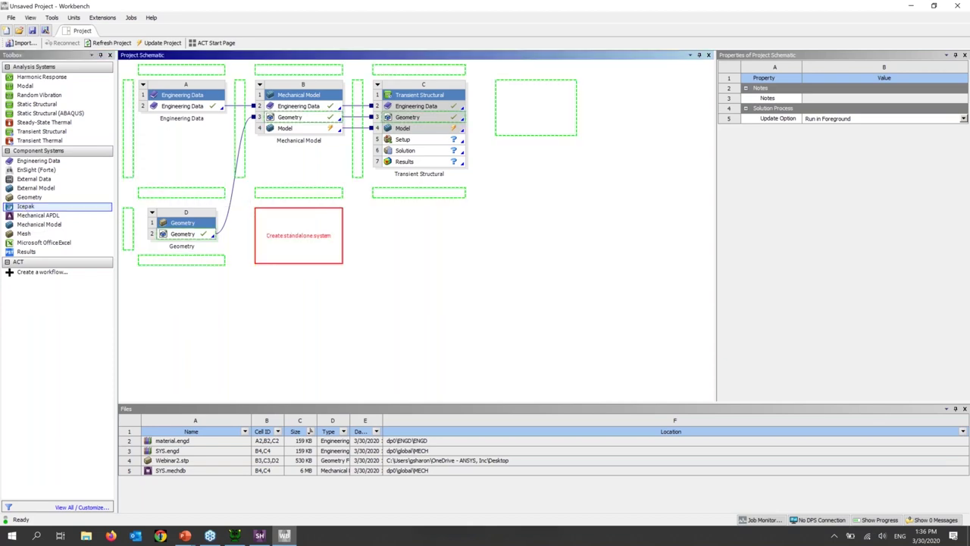
key("Return")
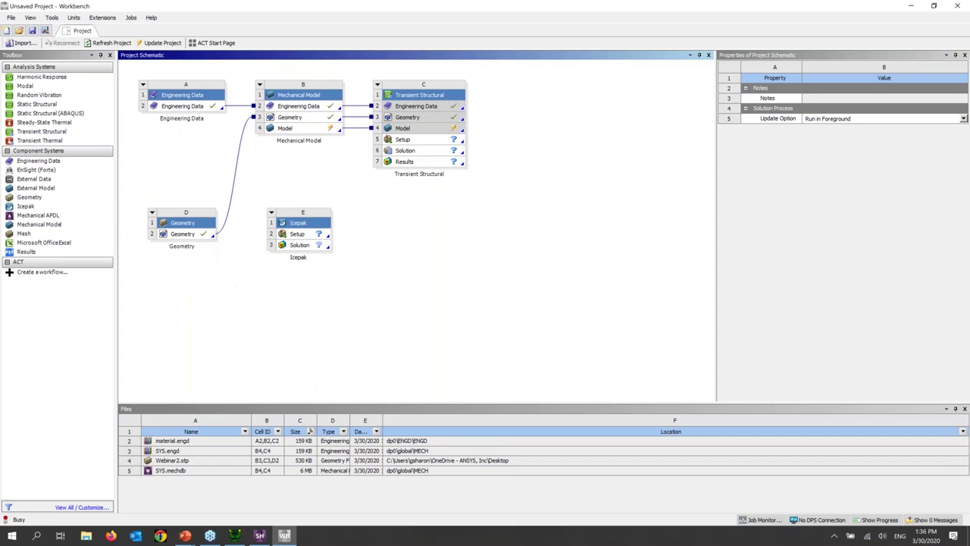
left_click_drag(215, 237, 303, 238)
right_click(303, 237)
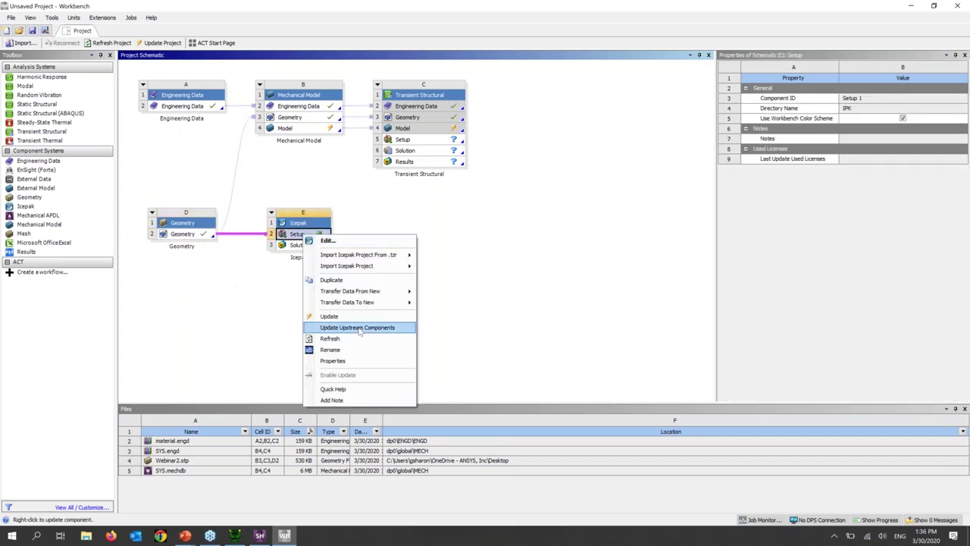
left_click(361, 328)
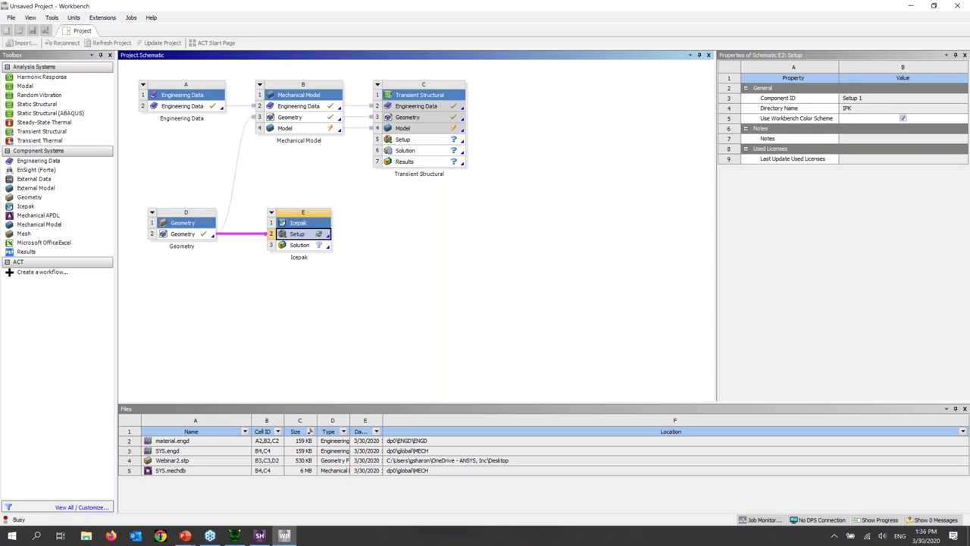
Open the Geometry system's geometry for editing in SpaceClaim after dismissing an error.
double_click(307, 237)
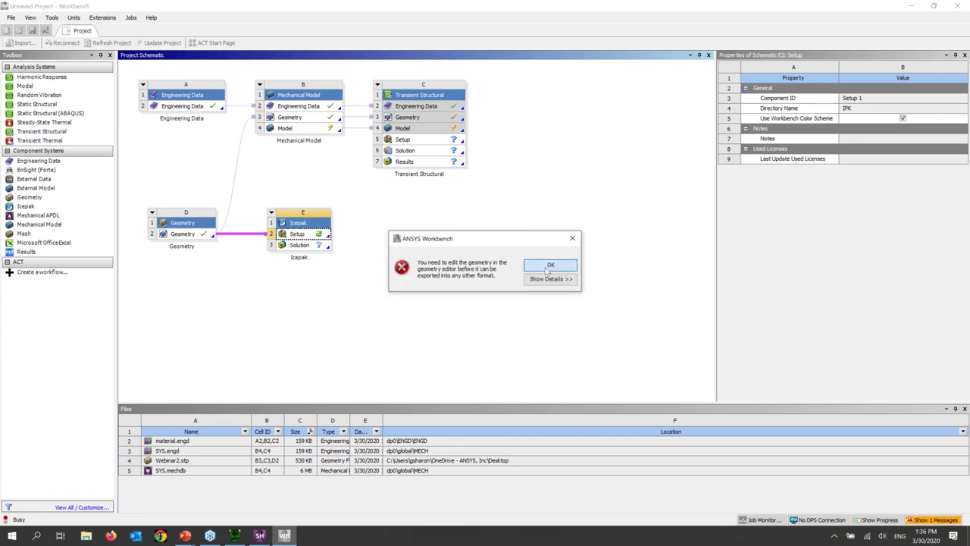
left_click(549, 267)
left_click(190, 235)
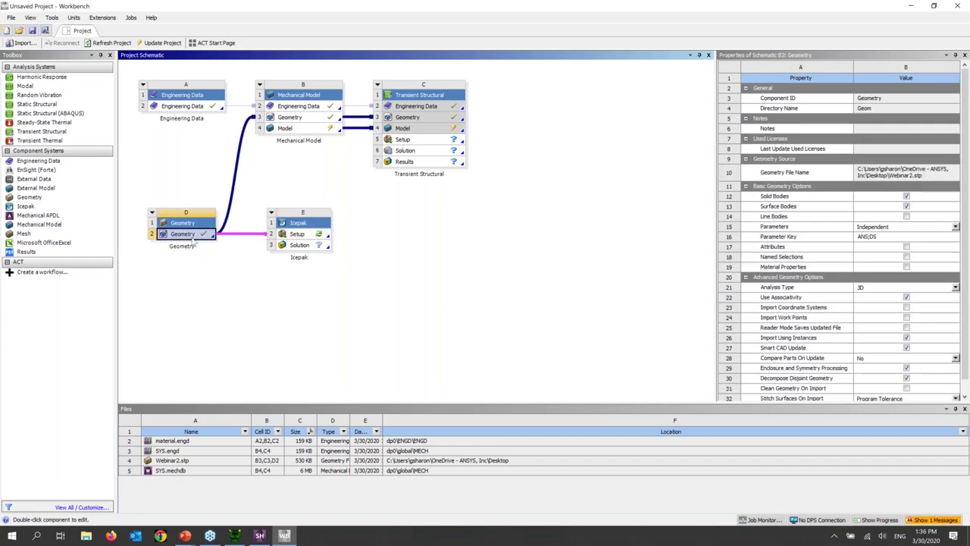
right_click(194, 241)
left_click(243, 235)
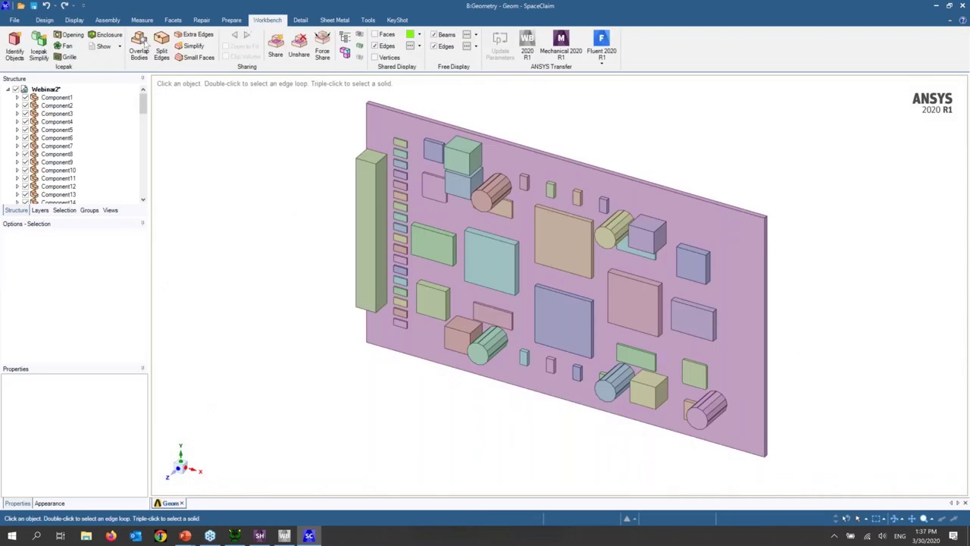
Identify Icepak objects on the board and fix all 69 problem areas.
left_click(20, 51)
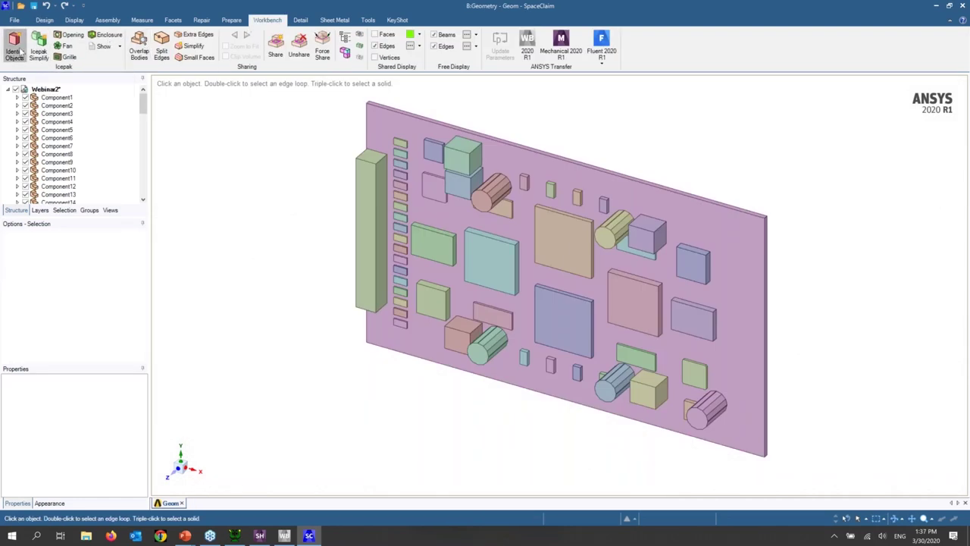
left_click(168, 167)
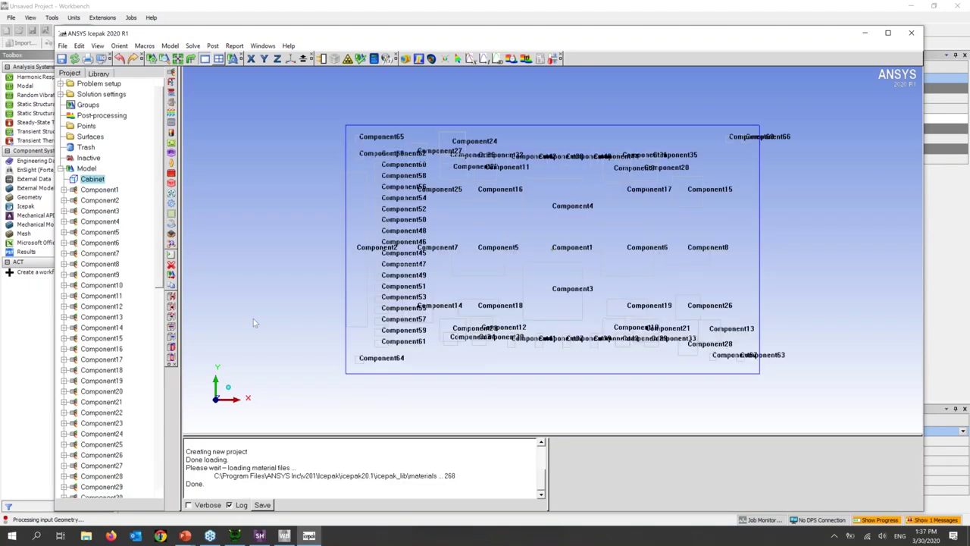
Set the model's default shading to Solid/wire.
left_click(98, 45)
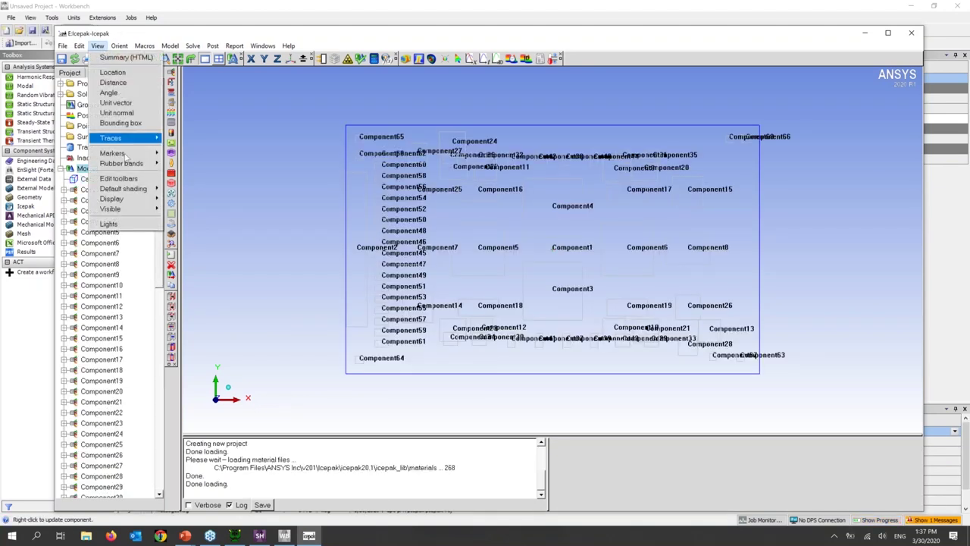
mouse_move(133, 189)
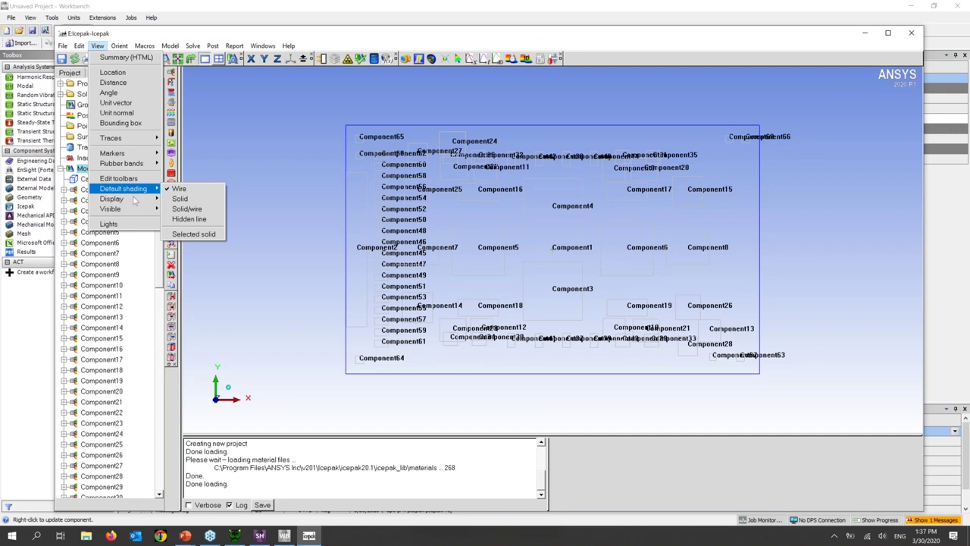
left_click(198, 210)
Inspect the board from several angles, then close Icepak and save its project.
mouse_move(527, 326)
left_mouse_down()
mouse_move(482, 154)
mouse_move(579, 413)
left_mouse_up()
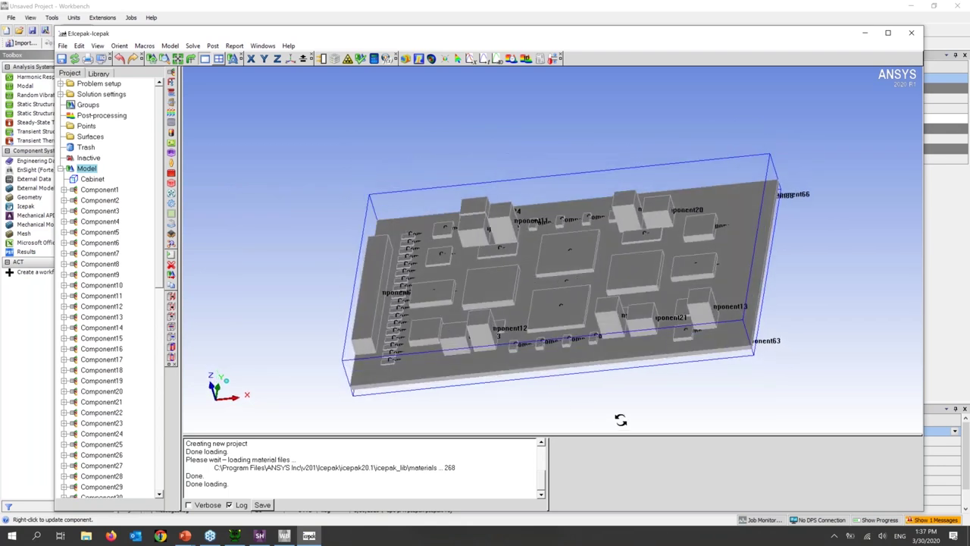
left_click_drag(561, 327, 442, 229)
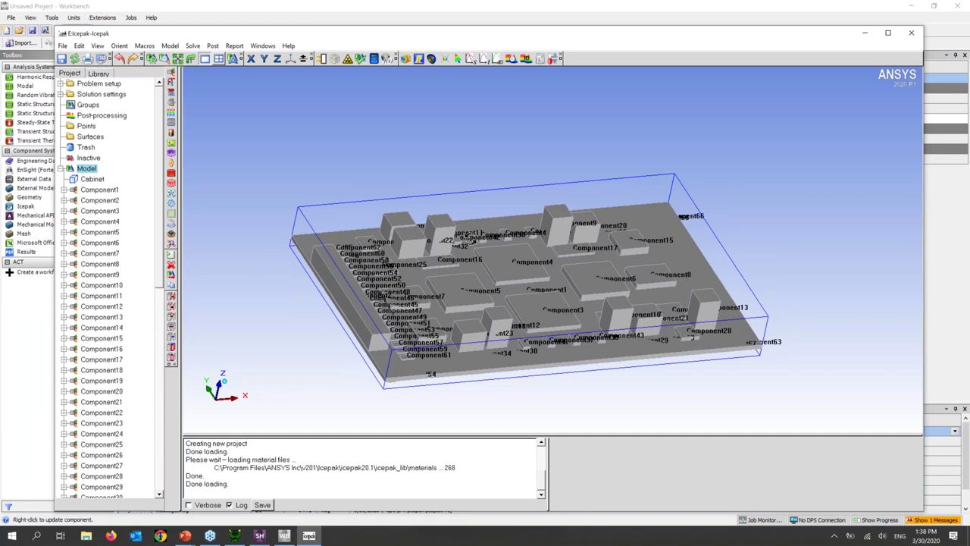
left_click_drag(591, 295, 674, 245)
scroll(675, 245, "up", 5)
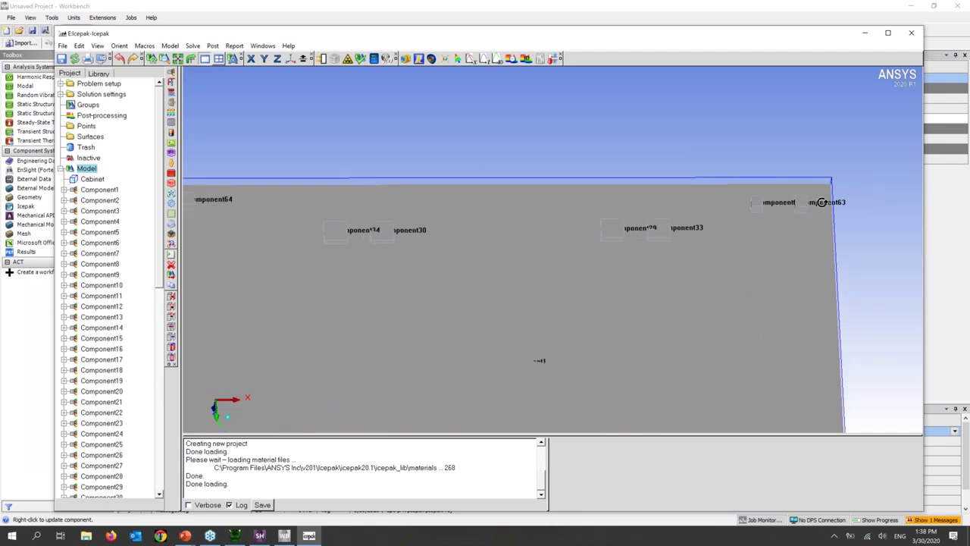
left_click_drag(574, 179, 909, 41)
left_click(910, 38)
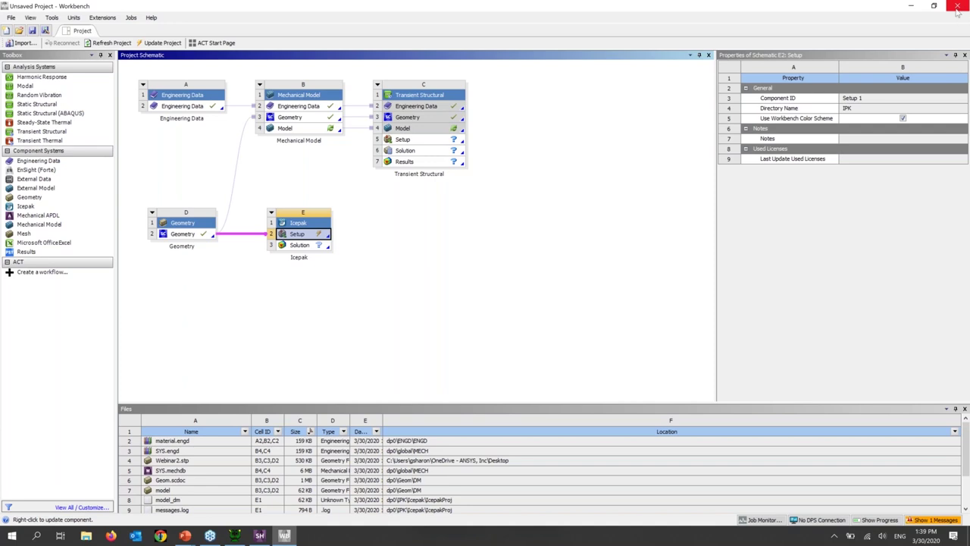
Close Workbench without saving the project, then advance the PowerPoint slide show to thank-you slide 14.
left_click(958, 11)
left_click(498, 283)
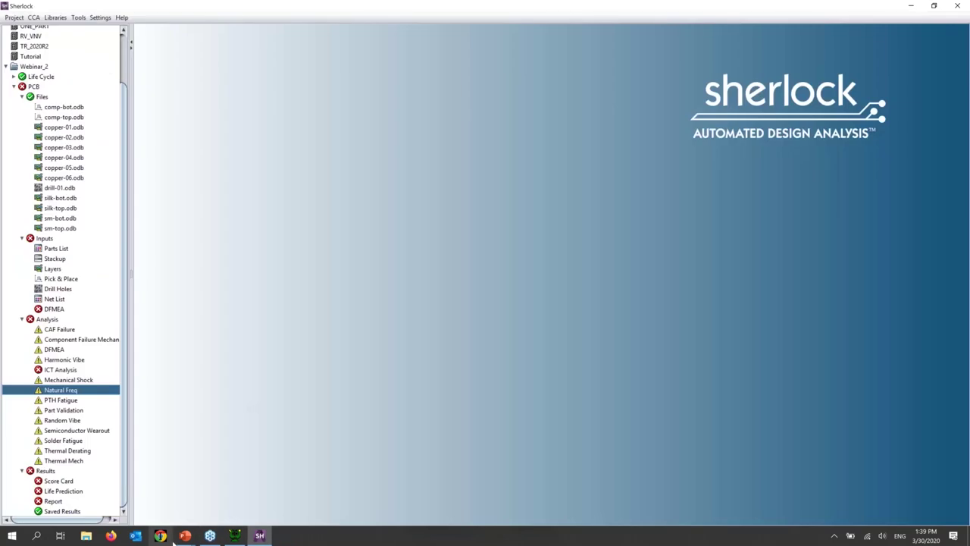
mouse_move(185, 535)
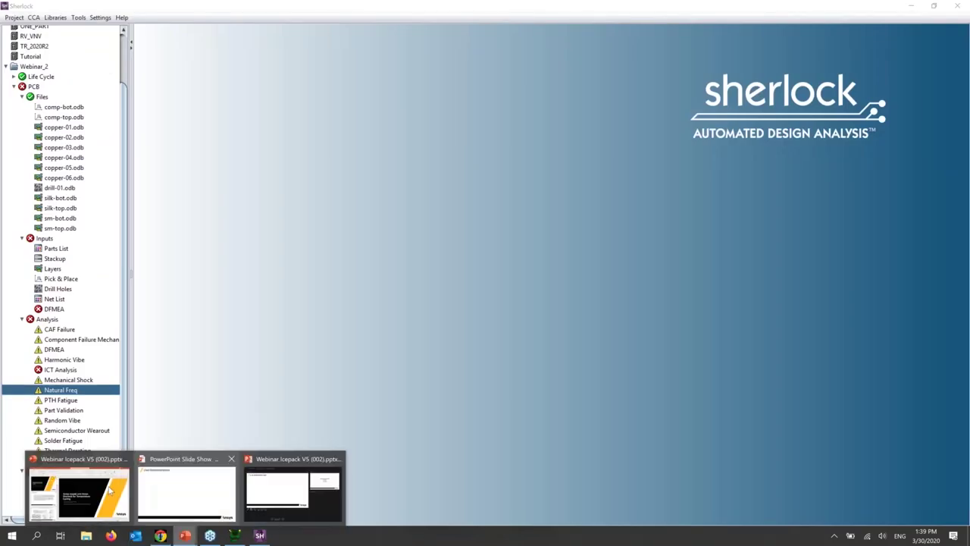
left_click(174, 494)
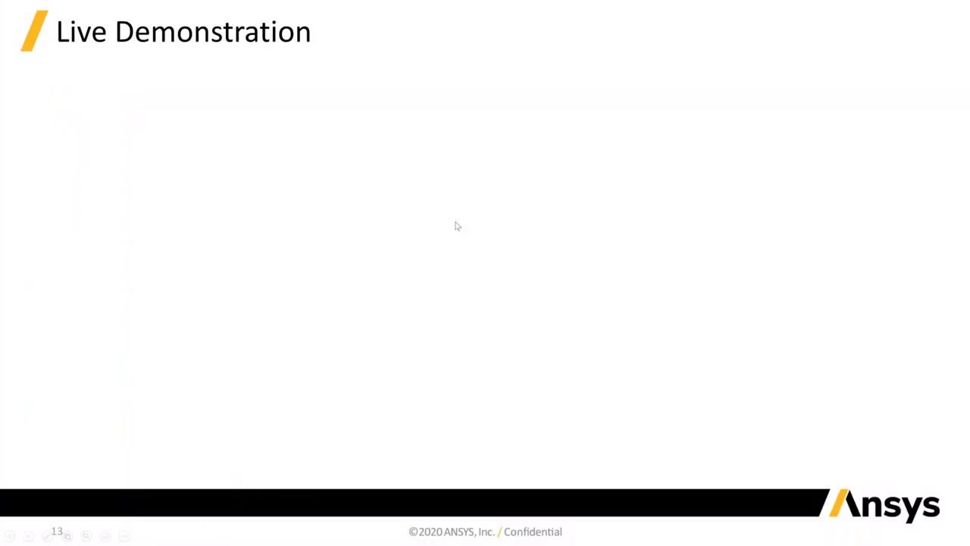
left_click(457, 226)
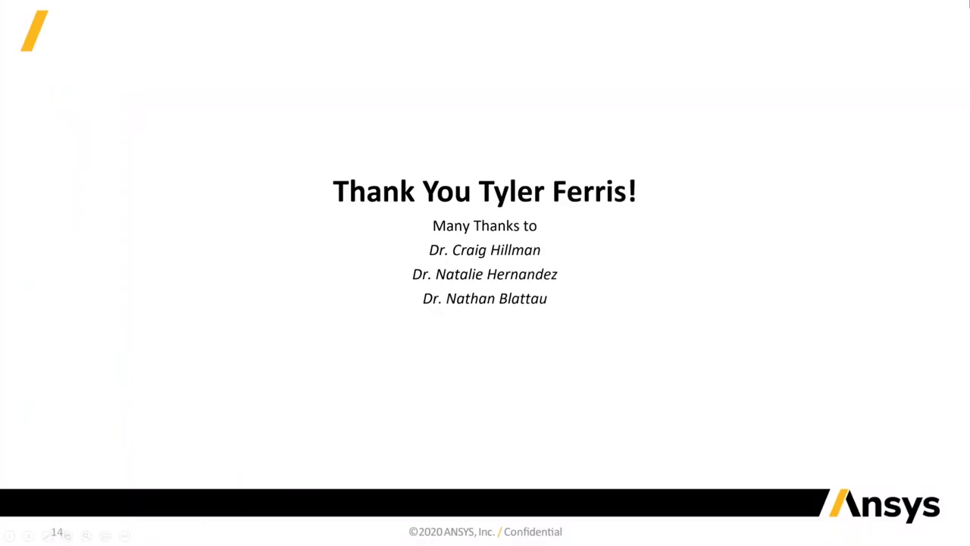